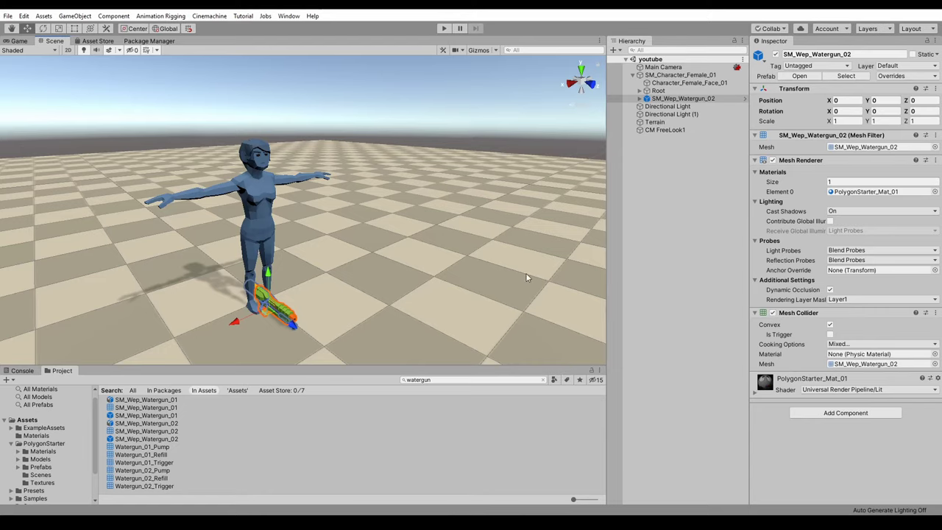
Look up the Animation Rigging package in the Package Manager and check the Show preview packages option
{"action": "left_click", "coordinate": [290, 16]}
{"action": "left_click", "coordinate": [303, 79]}
{"action": "left_click", "coordinate": [381, 49]}
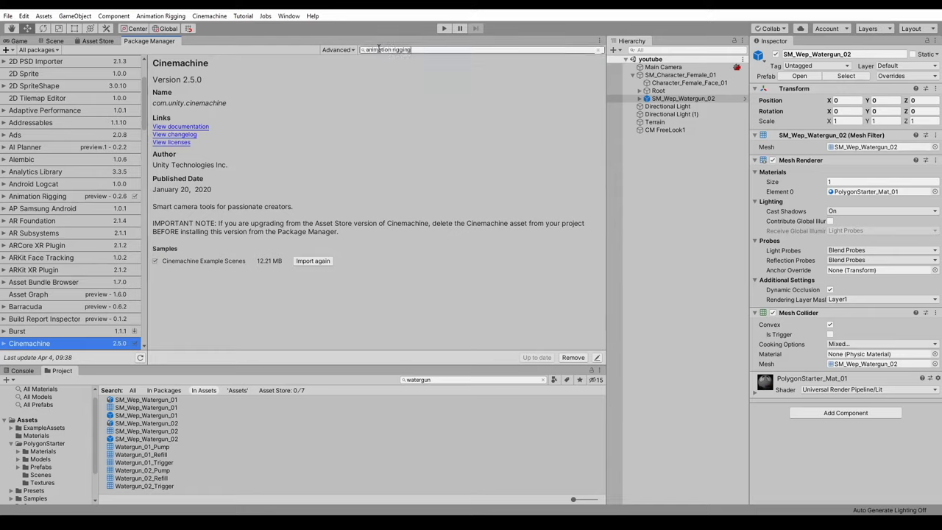
{"action": "left_click", "coordinate": [348, 51]}
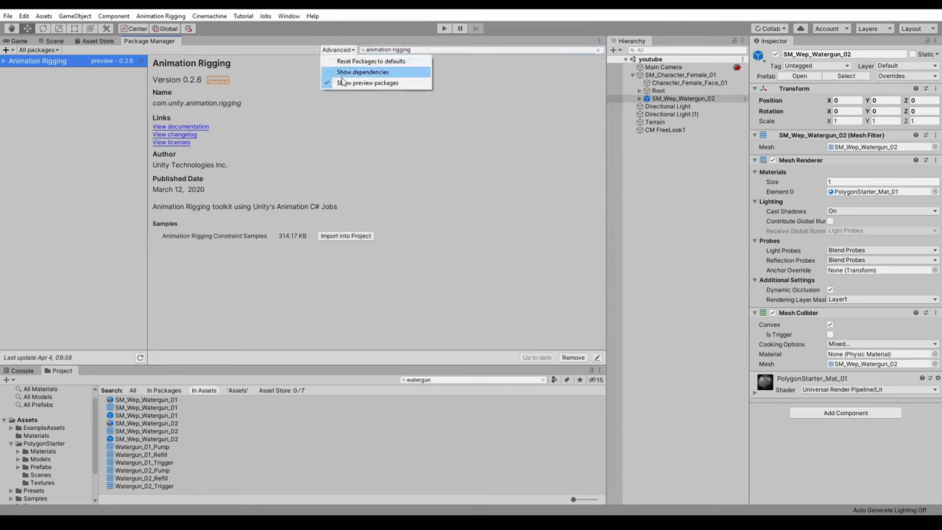
{"action": "left_click", "coordinate": [414, 109]}
Search the packages for Cinemachine and view the POLYGON - Starter Pack page in the Asset Store
{"action": "left_click", "coordinate": [423, 49]}
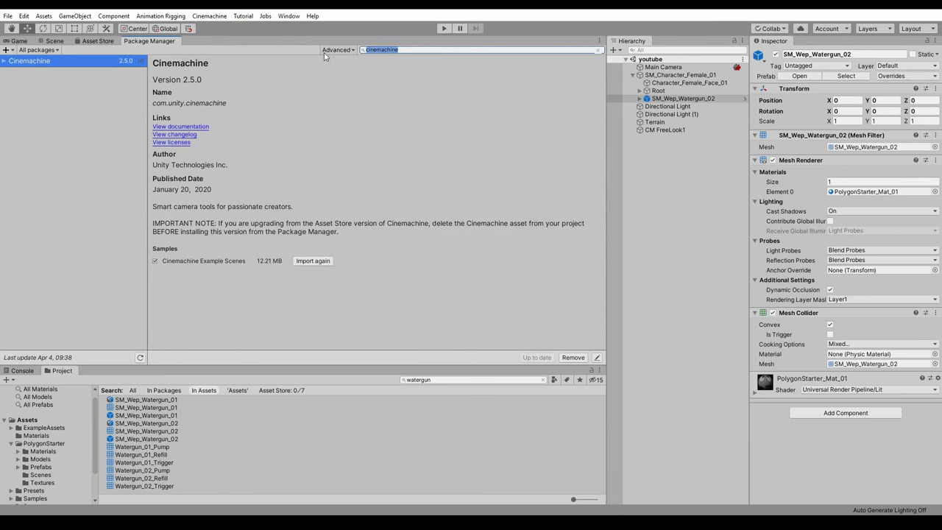
{"action": "left_click", "coordinate": [98, 41]}
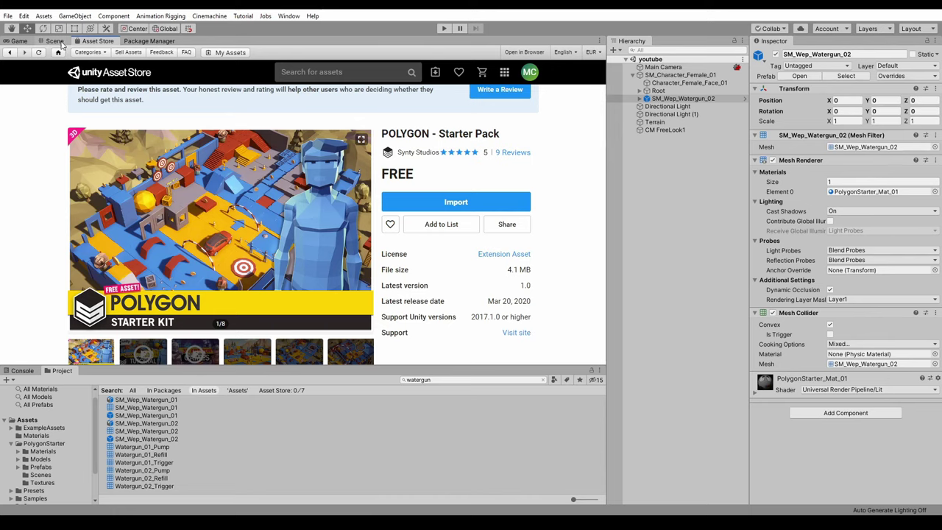
{"action": "left_click", "coordinate": [54, 40]}
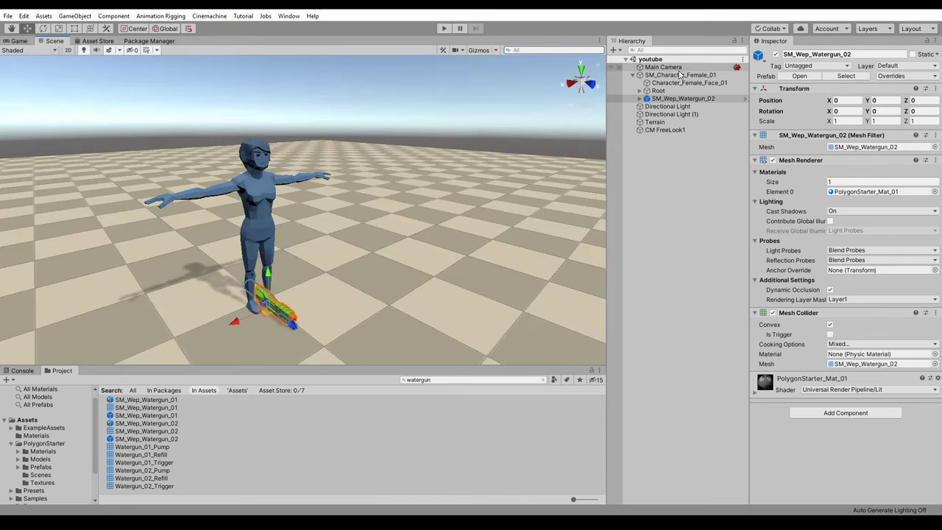
Play-test the scene by running SM_Character_Female_01 forward, and stop play mode
{"action": "left_click", "coordinate": [677, 75]}
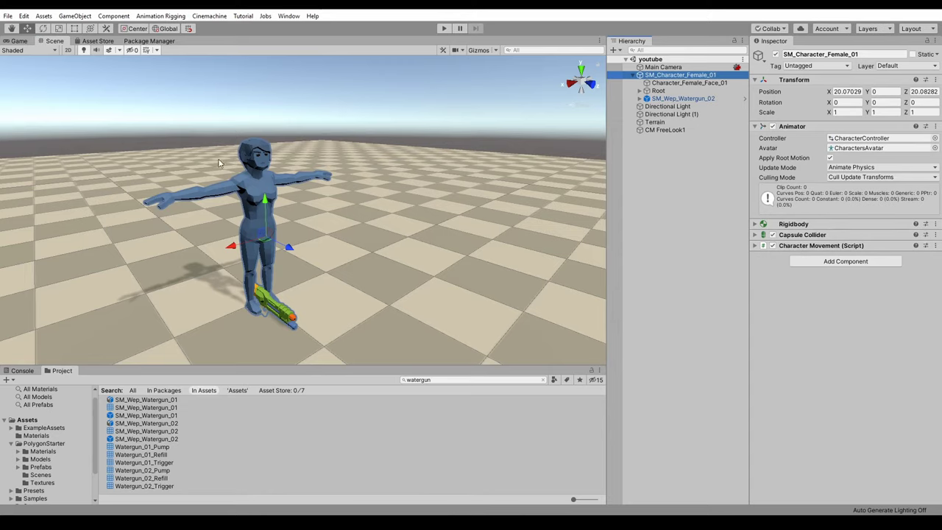
{"action": "left_click", "coordinate": [443, 28]}
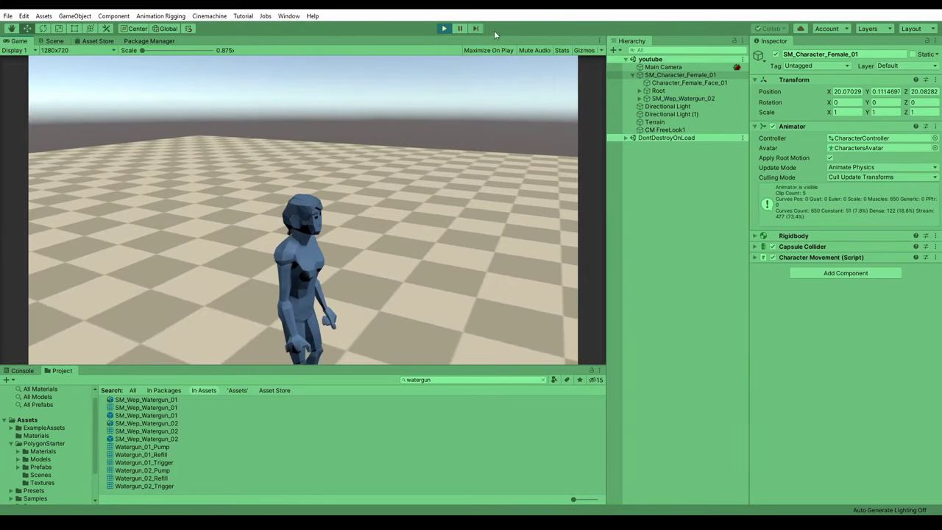
{"action": "key", "text": "w"}
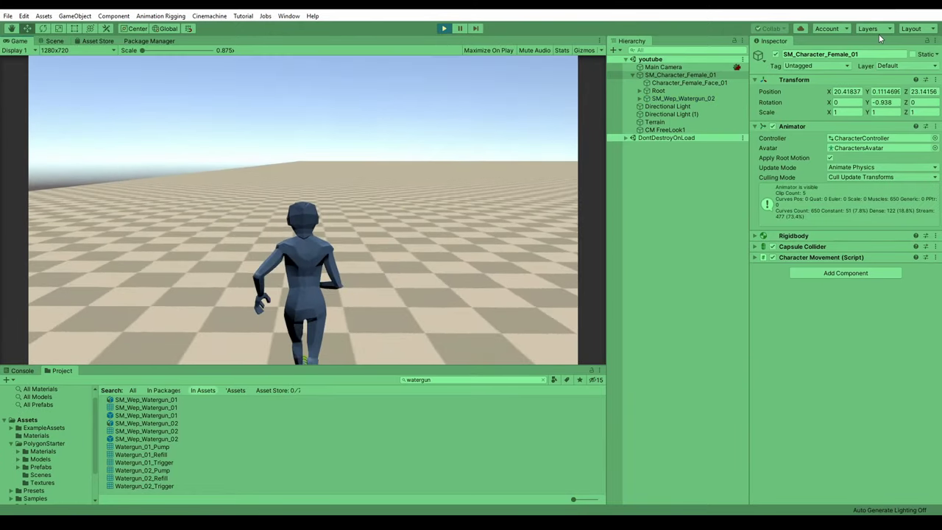
{"action": "key", "text": "w"}
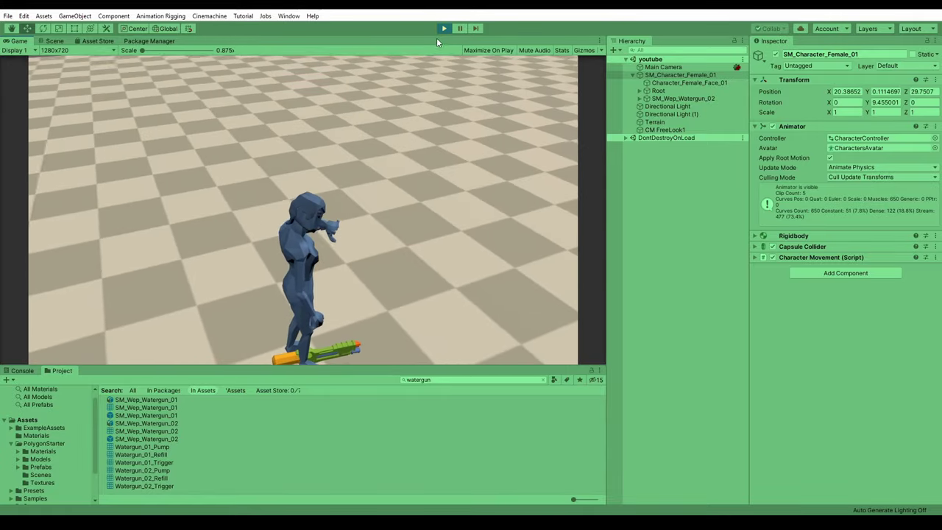
{"action": "left_click", "coordinate": [444, 28]}
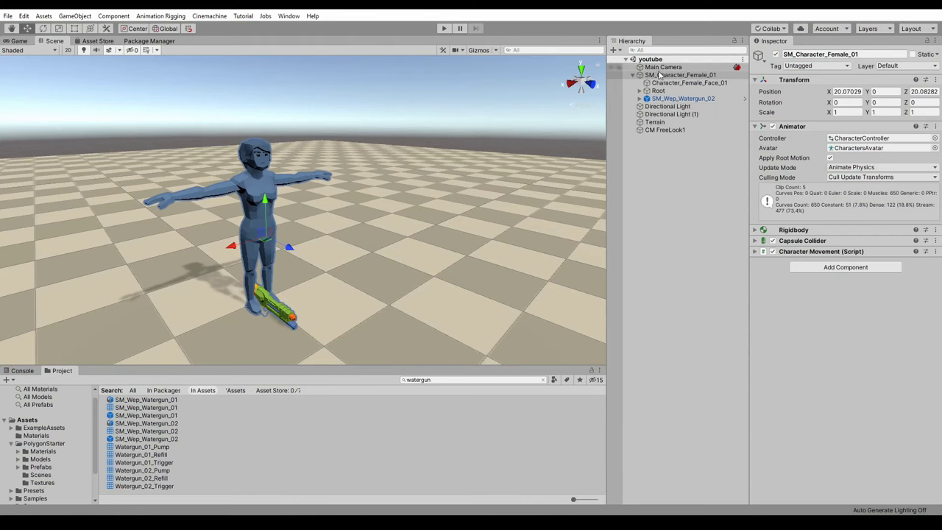
Add a Rig Builder component to SM_Character_Female_01
{"action": "left_click", "coordinate": [663, 98]}
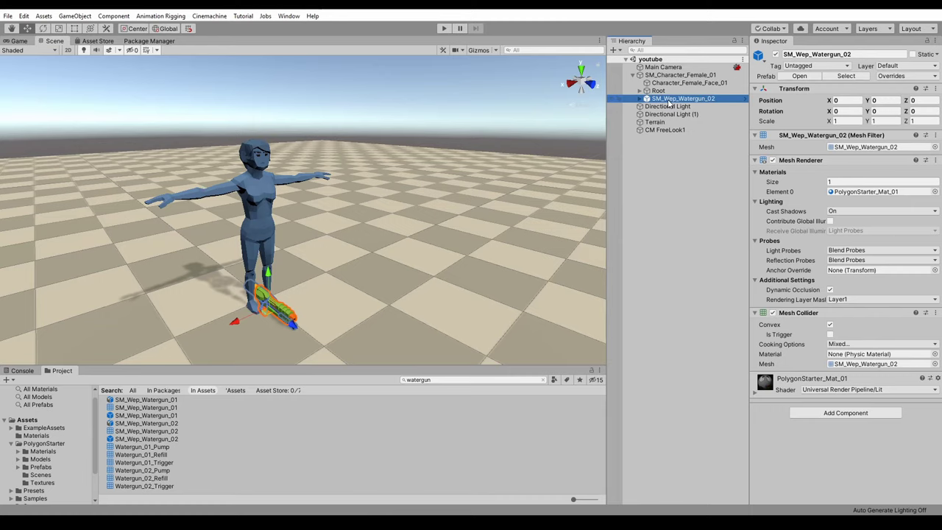
{"action": "left_click_drag", "start_coordinate": [663, 86], "coordinate": [661, 80]}
{"action": "left_click", "coordinate": [657, 77]}
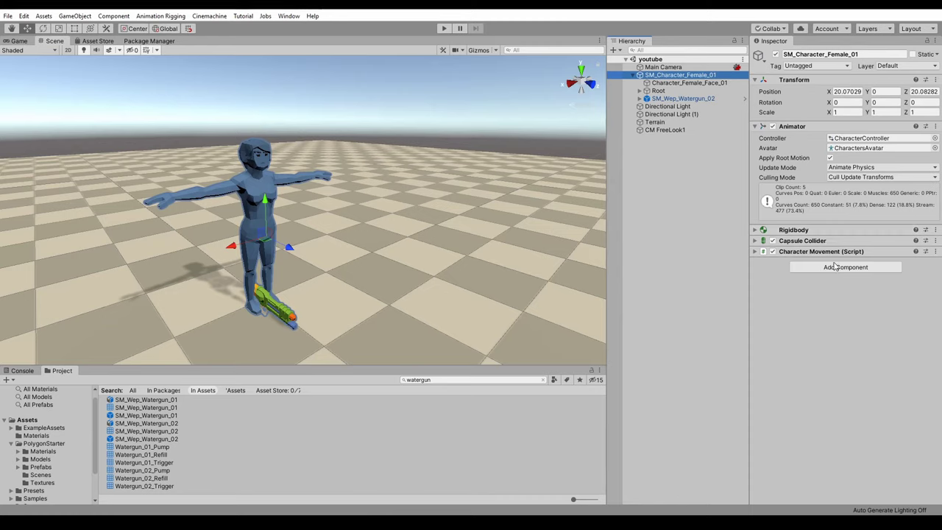
{"action": "left_click", "coordinate": [792, 127]}
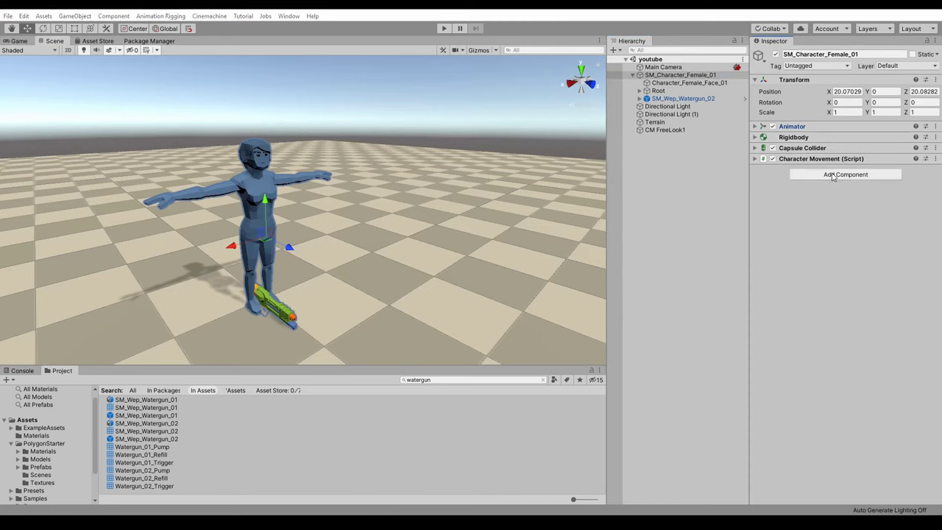
{"action": "left_click", "coordinate": [832, 175]}
{"action": "type", "text": "rig buil"}
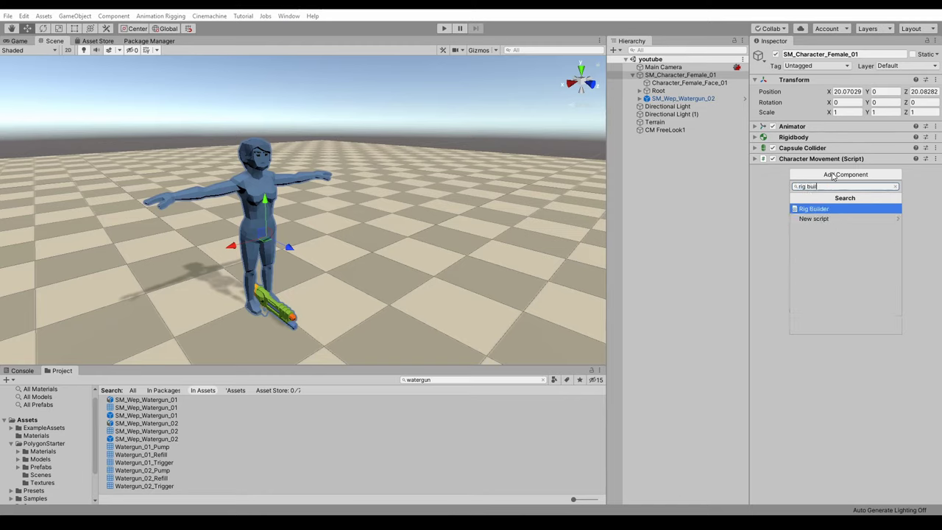
{"action": "key", "text": "Return"}
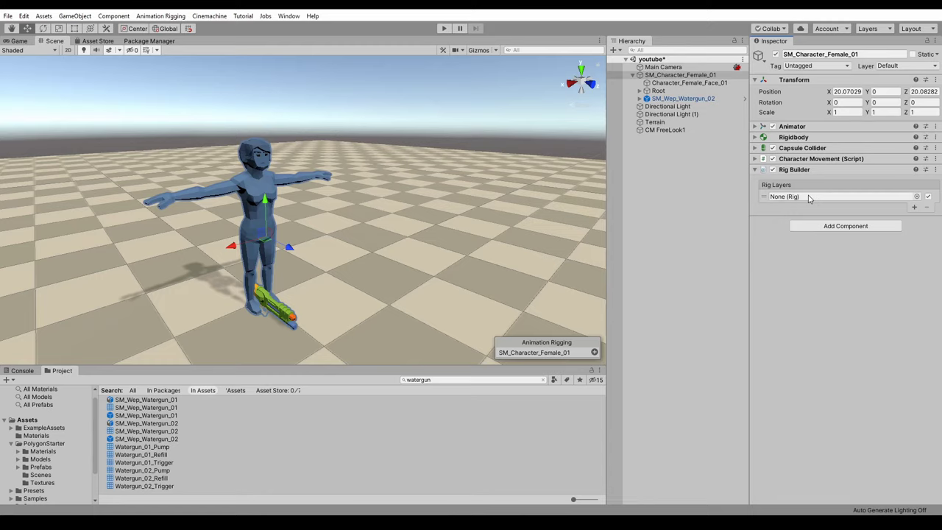
Create an empty child object named RigLayer under SM_Character_Female_01
{"action": "left_click", "coordinate": [659, 78]}
{"action": "right_click", "coordinate": [659, 77]}
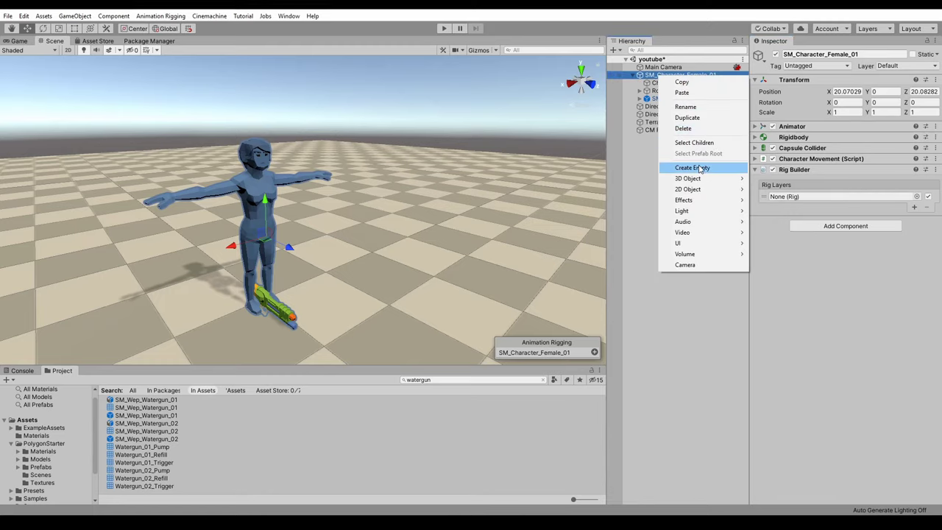
{"action": "left_click", "coordinate": [691, 167]}
{"action": "left_click", "coordinate": [666, 107]}
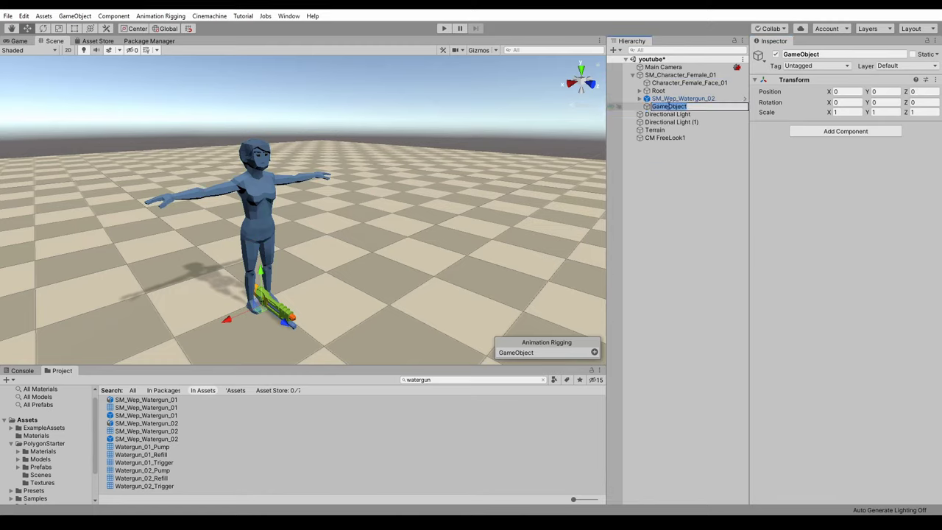
{"action": "type", "text": "RigLayer"}
{"action": "key", "text": "Return"}
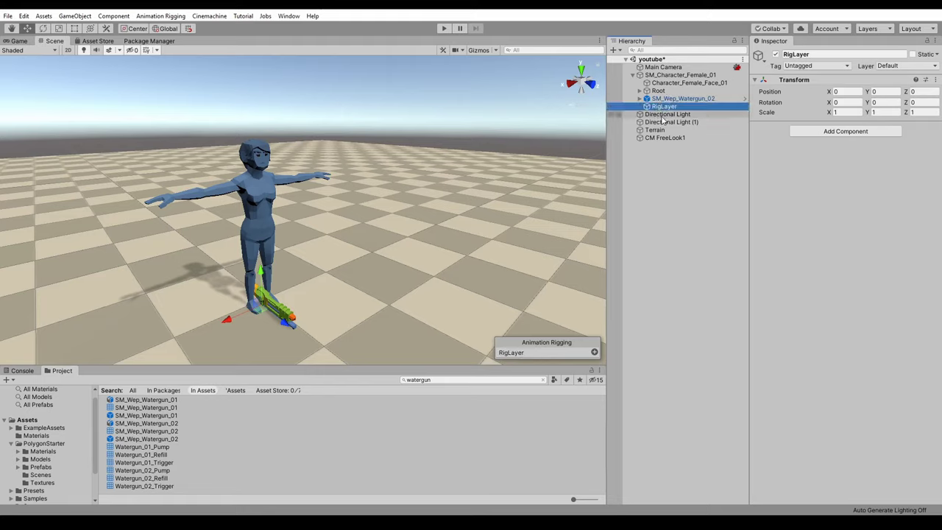
Add a Rig component to RigLayer and assign it as the rig layer in the character's Rig Builder
{"action": "left_click", "coordinate": [675, 76]}
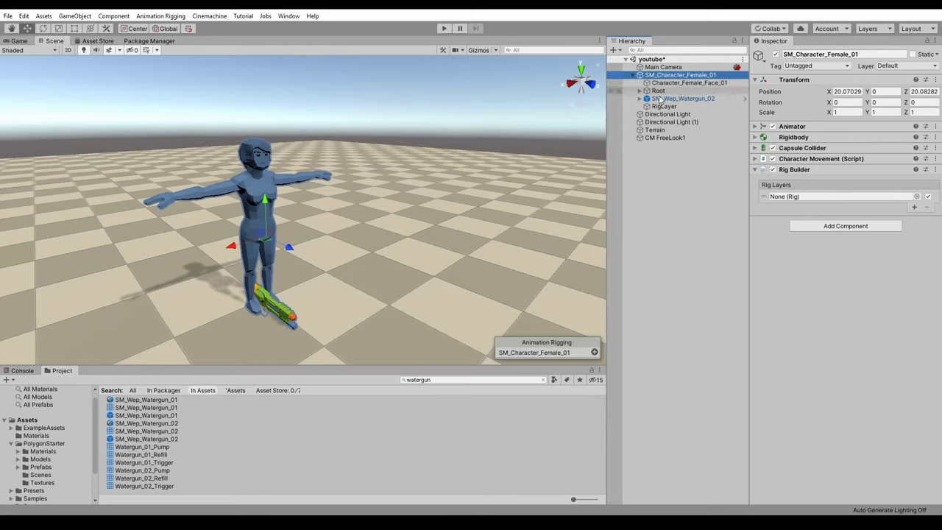
{"action": "left_click", "coordinate": [662, 107]}
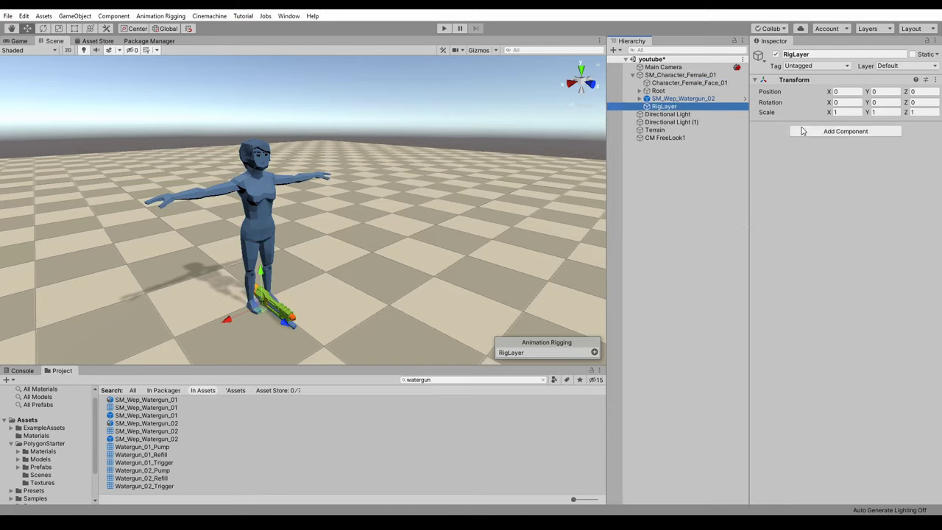
{"action": "left_click", "coordinate": [805, 131]}
{"action": "type", "text": "rig"}
{"action": "key", "text": "Return"}
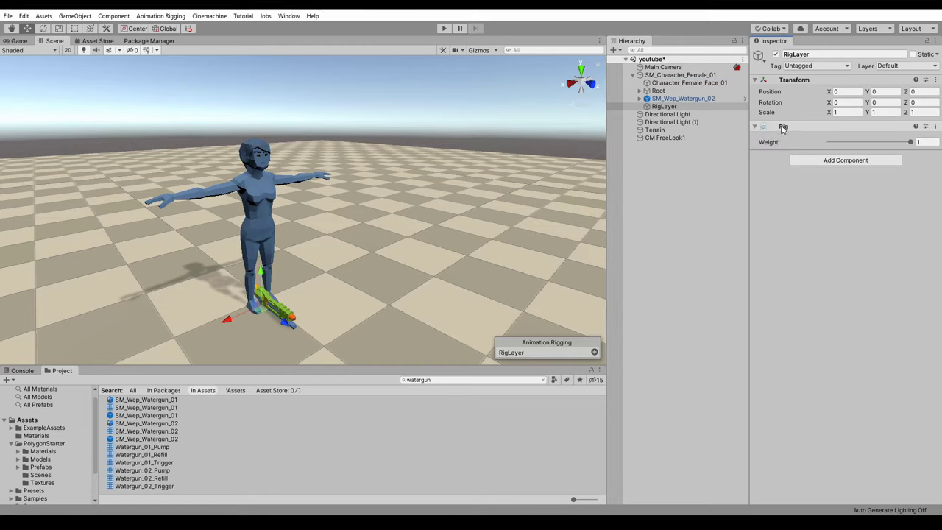
{"action": "left_click", "coordinate": [680, 75]}
{"action": "left_click_drag", "start_coordinate": [663, 106], "coordinate": [805, 200]}
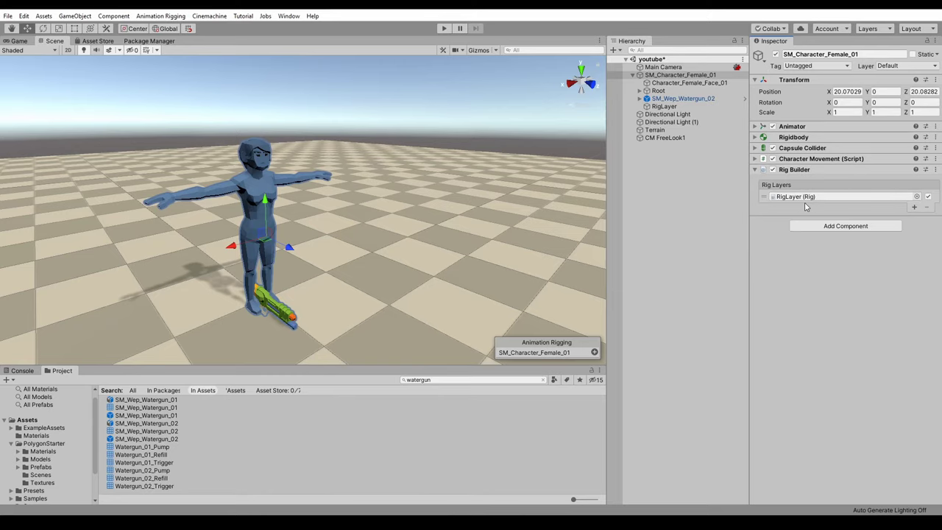
Move SM_Wep_Watergun_02 in front of the character's chest, to about X 0.083, Y 1.182, Z 0.492
{"action": "left_click", "coordinate": [666, 106]}
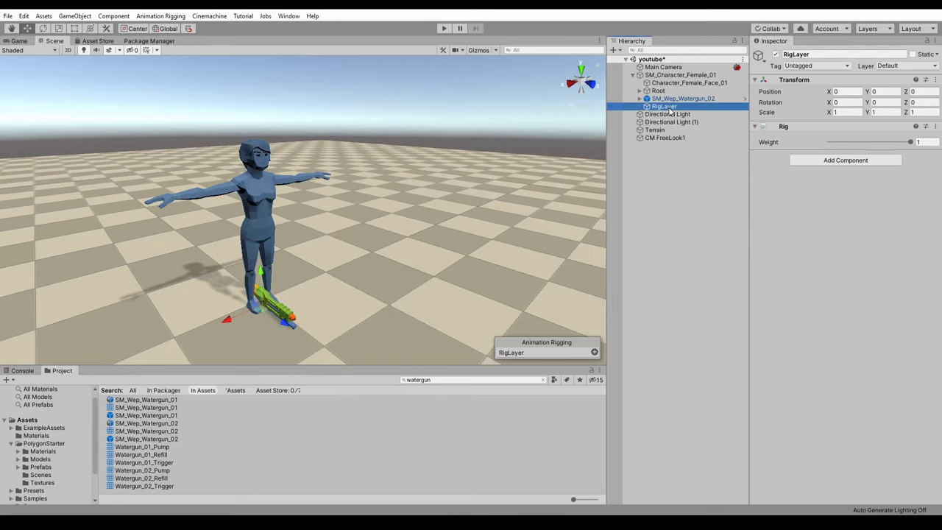
{"action": "left_click_drag", "start_coordinate": [430, 263], "coordinate": [485, 279], "text": "alt"}
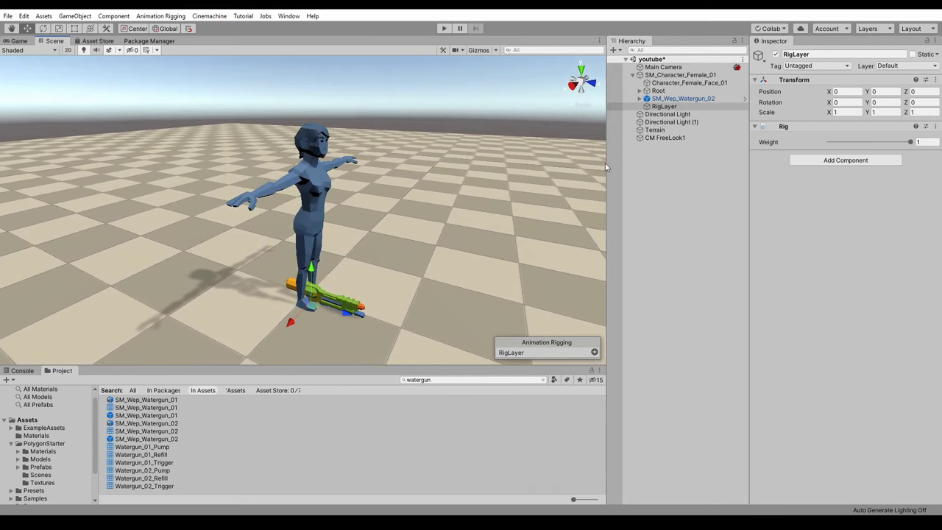
{"action": "left_click", "coordinate": [667, 98]}
{"action": "left_click_drag", "start_coordinate": [324, 274], "coordinate": [353, 194]}
{"action": "scroll", "coordinate": [234, 215], "scroll_direction": "up", "scroll_amount": 5}
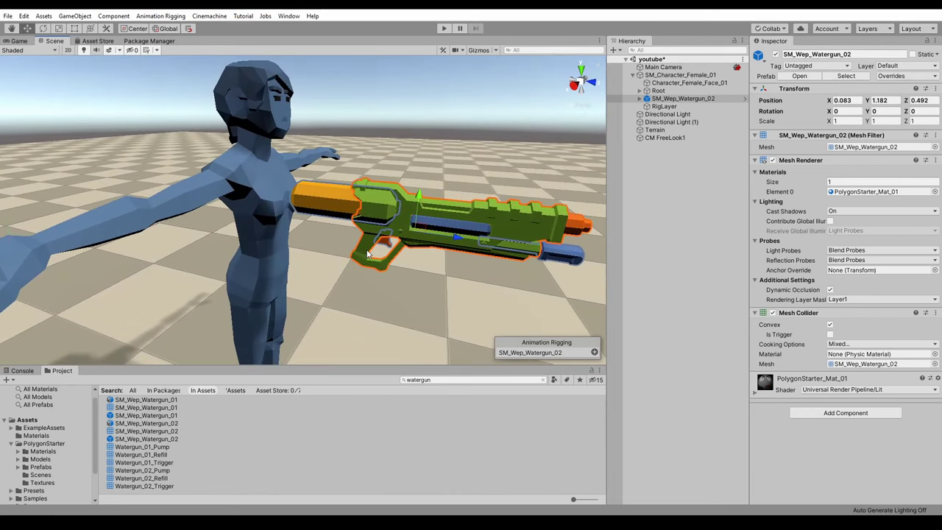
{"action": "left_click_drag", "start_coordinate": [377, 263], "coordinate": [502, 248], "text": "alt"}
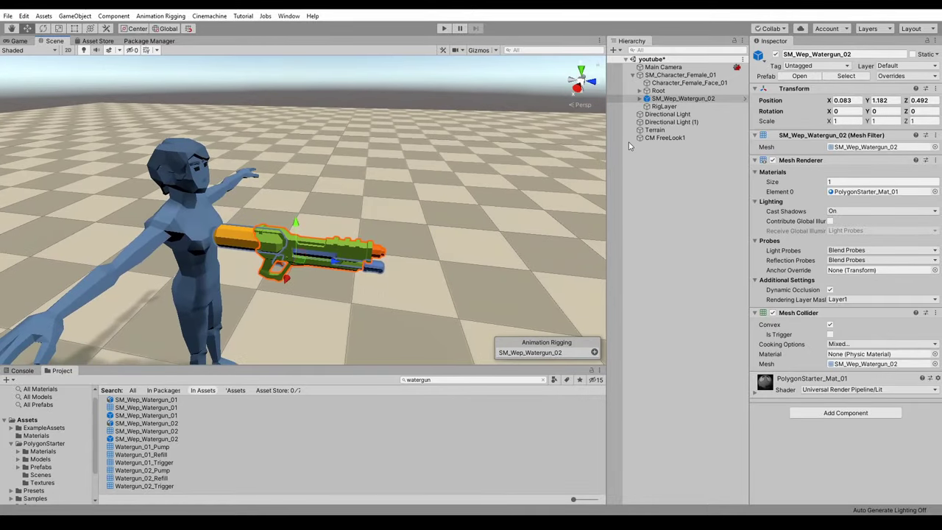
Create an empty child object named RightHandIK under RigLayer
{"action": "right_click", "coordinate": [658, 107]}
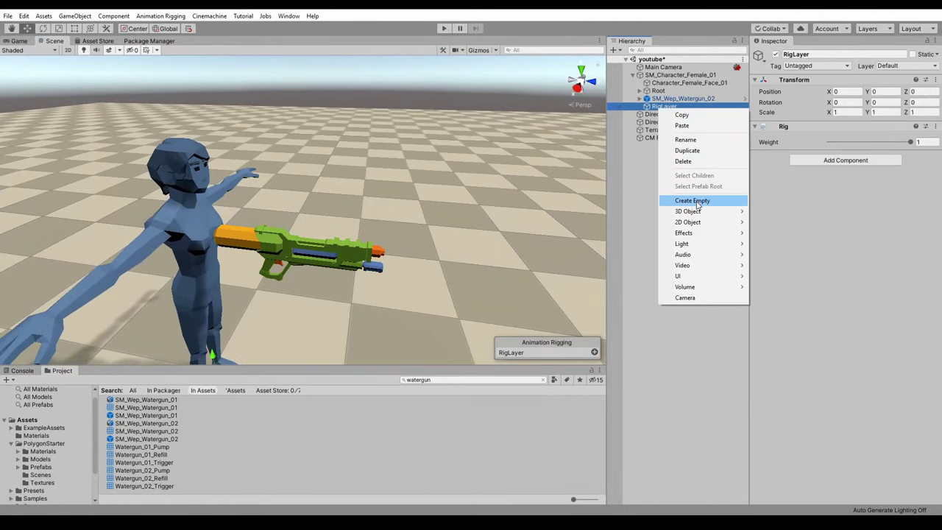
{"action": "left_click", "coordinate": [692, 201]}
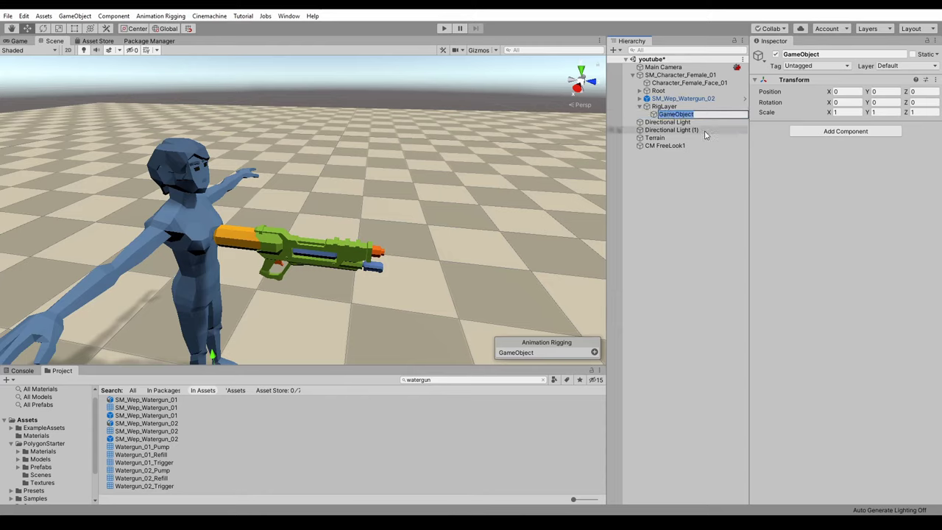
{"action": "type", "text": "G"}
{"action": "key", "text": "BackSpace"}
{"action": "type", "text": "RightHandIK"}
{"action": "key", "text": "Return"}
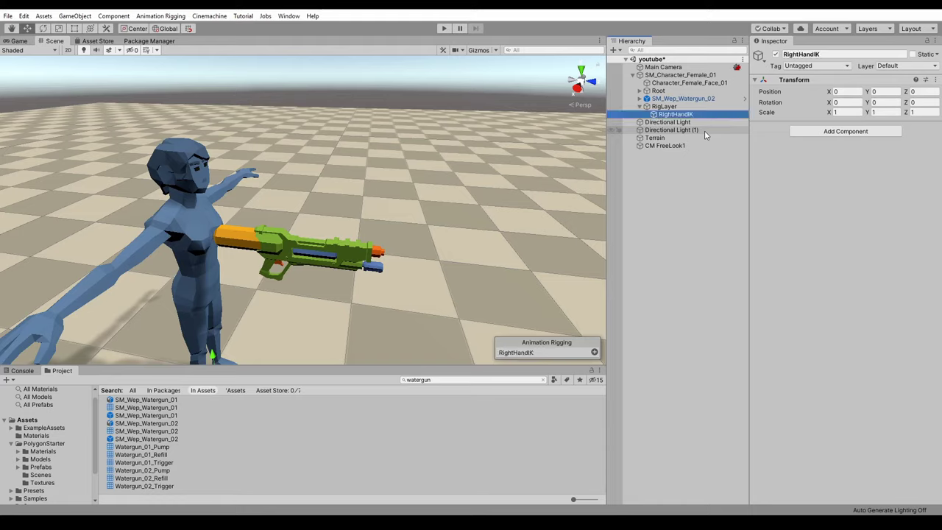
Add a Two Bone IK Constraint component to RightHandIK
{"action": "left_click", "coordinate": [827, 133]}
{"action": "type", "text": "two b"}
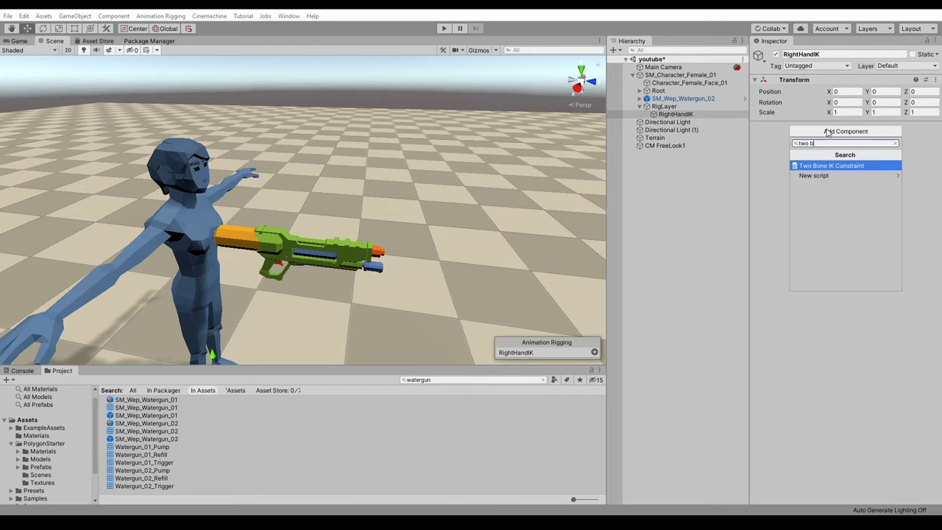
{"action": "type", "text": "o"}
{"action": "key", "text": "Return"}
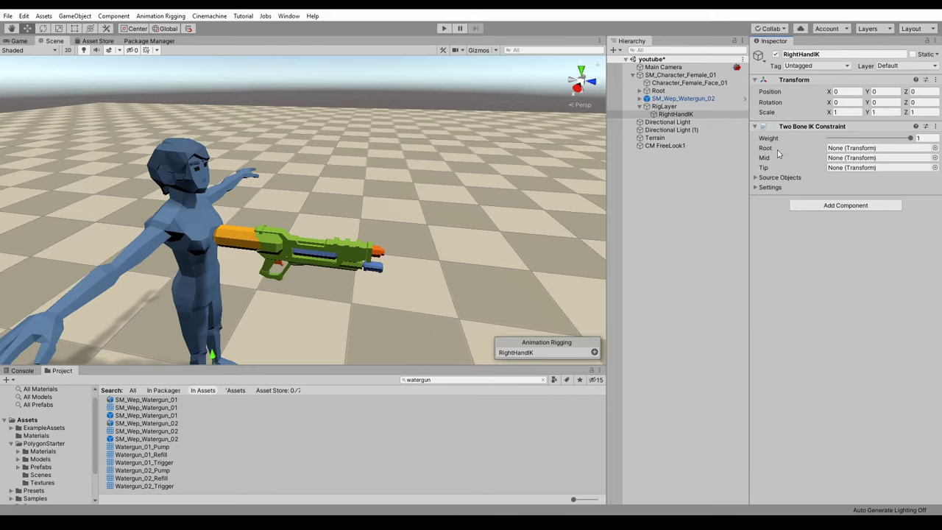
Assign Shoulder_R, Elbow_R and Hand_R as the root, mid and tip of RightHandIK's Two Bone IK Constraint
{"action": "left_click", "coordinate": [639, 98]}
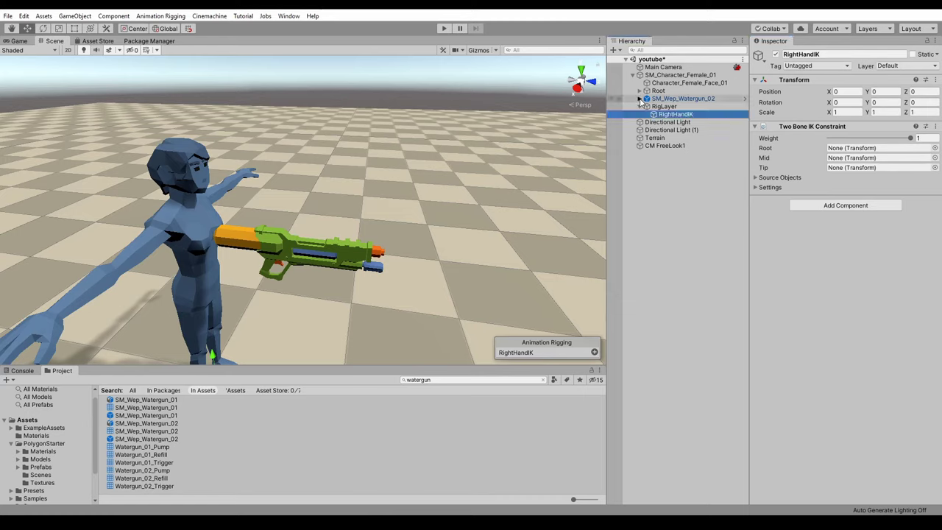
{"action": "left_click", "coordinate": [639, 99]}
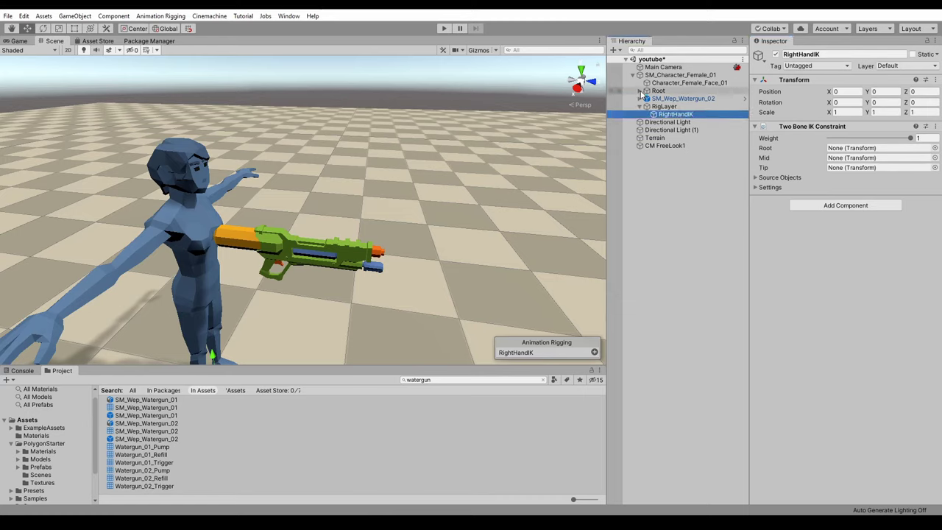
{"action": "left_click", "coordinate": [639, 91]}
{"action": "left_click", "coordinate": [646, 99]}
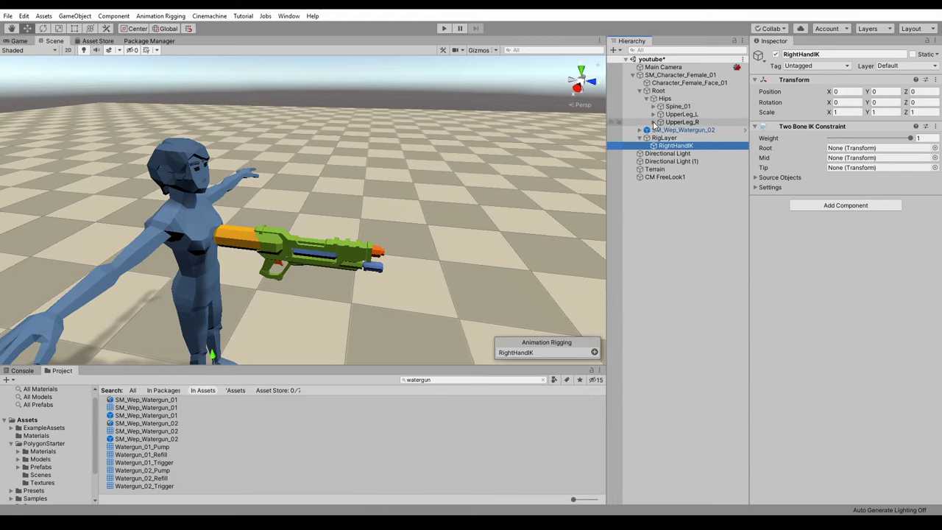
{"action": "left_click", "coordinate": [653, 123]}
{"action": "left_click", "coordinate": [660, 129]}
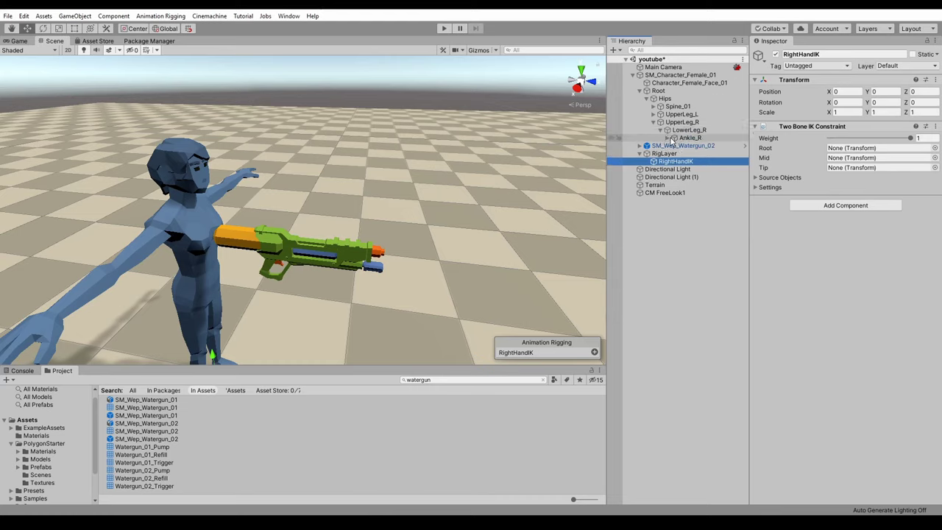
{"action": "left_click", "coordinate": [660, 129]}
{"action": "left_click", "coordinate": [653, 122]}
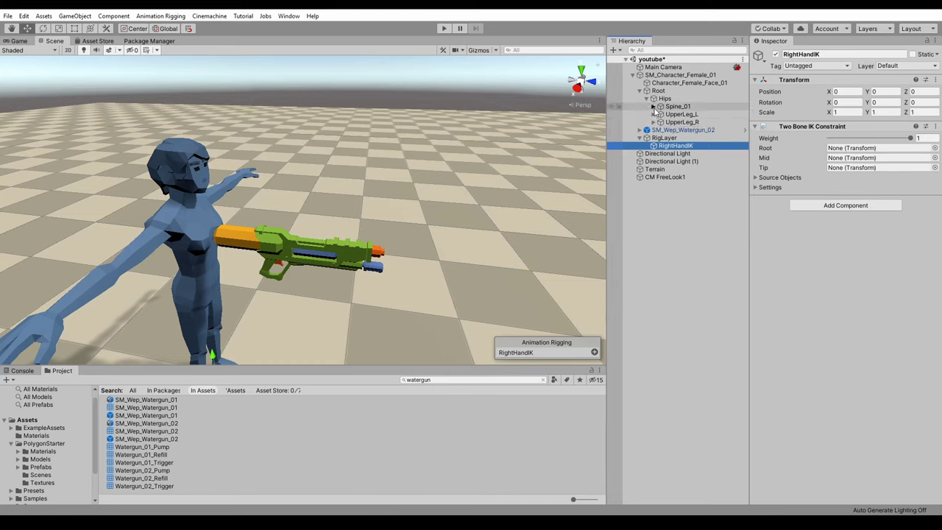
{"action": "left_click", "coordinate": [652, 106]}
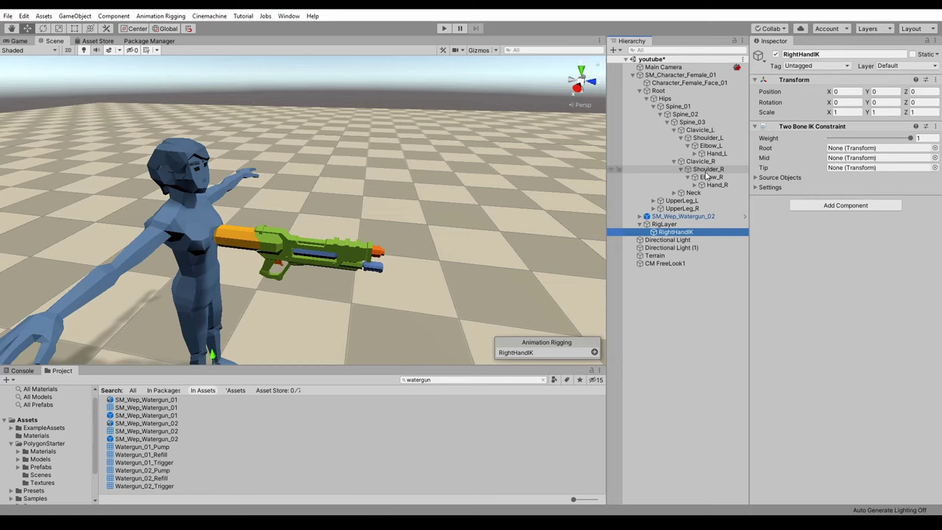
{"action": "left_click_drag", "start_coordinate": [705, 172], "coordinate": [874, 160]}
{"action": "left_click_drag", "start_coordinate": [725, 185], "coordinate": [872, 169]}
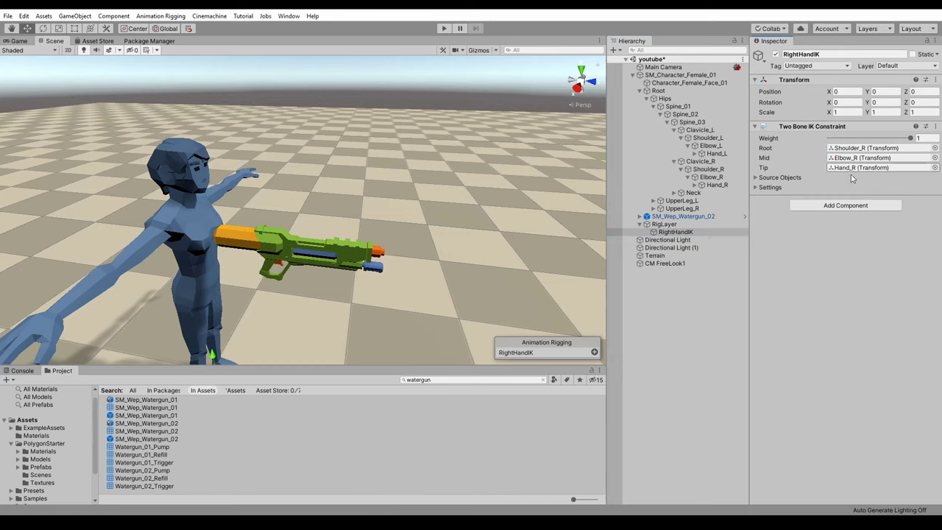
Set SM_Wep_Watergun_02 as the constraint's target and run the scene briefly to check the right arm's pose
{"action": "left_click", "coordinate": [781, 178]}
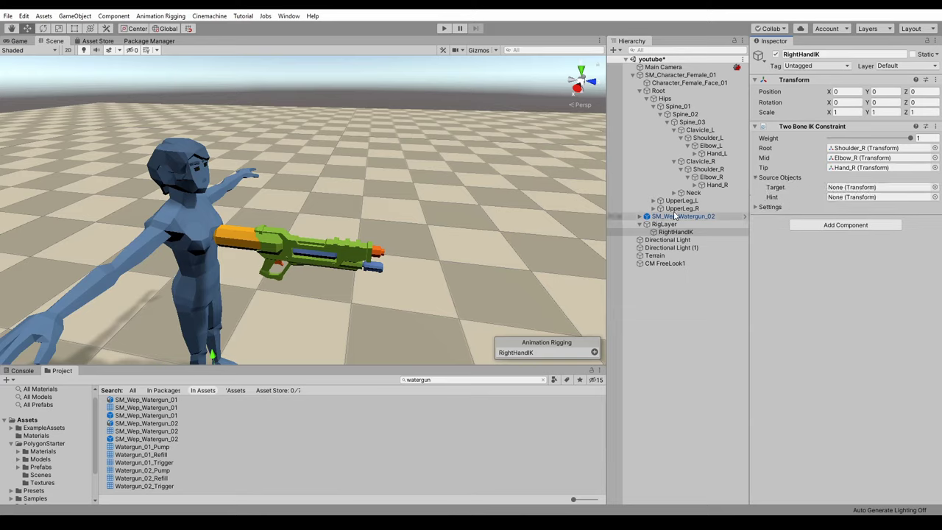
{"action": "left_click_drag", "start_coordinate": [676, 217], "coordinate": [857, 189]}
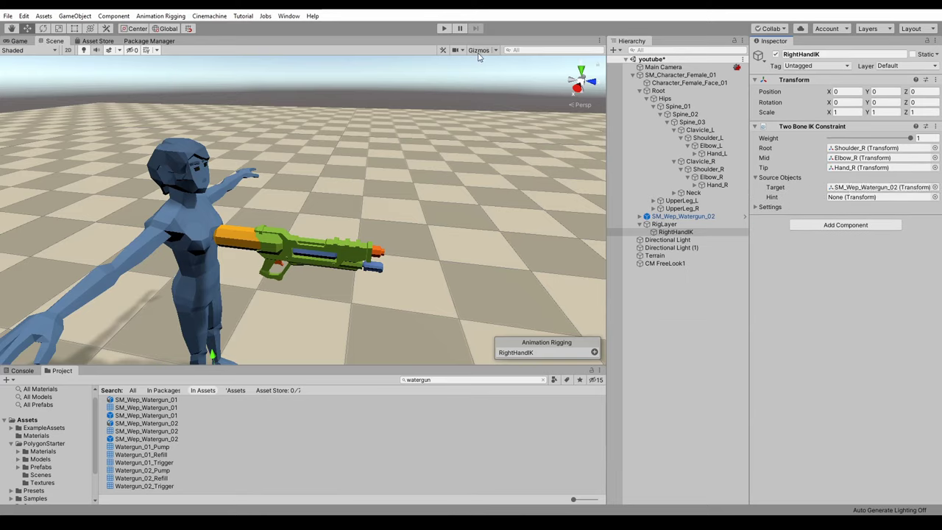
{"action": "left_click", "coordinate": [444, 29]}
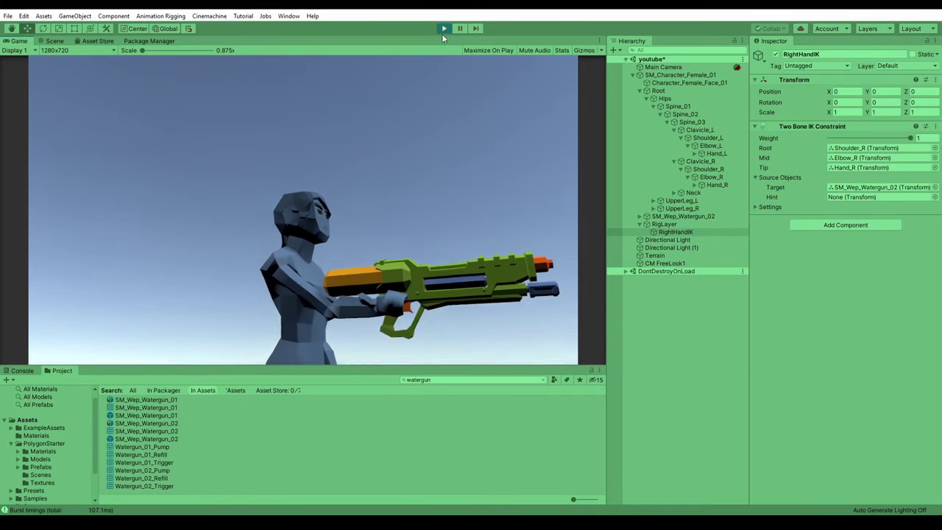
{"action": "left_click", "coordinate": [443, 28]}
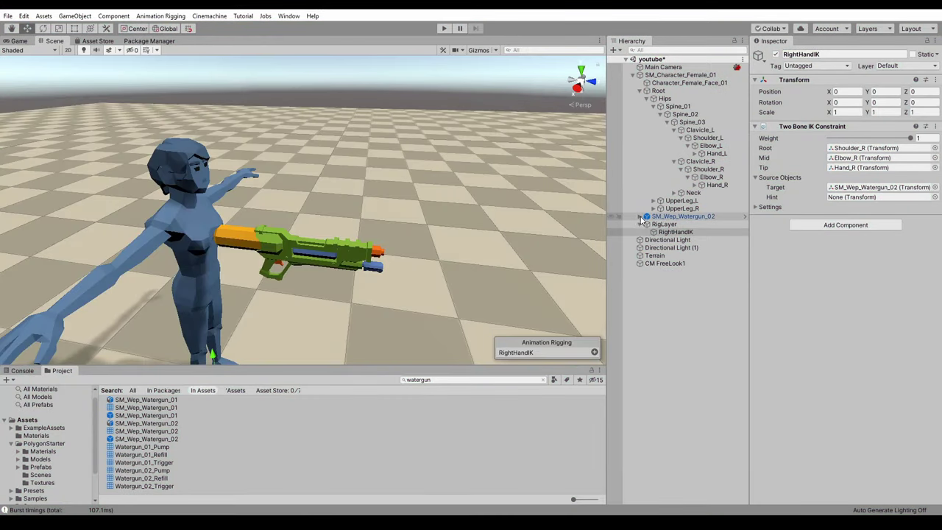
Create an empty child named ref_right_hand_grip under SM_Wep_Watergun_02 and assign it as RightHandIK's target
{"action": "left_click", "coordinate": [639, 216]}
{"action": "left_click", "coordinate": [665, 216]}
{"action": "right_click", "coordinate": [672, 216]}
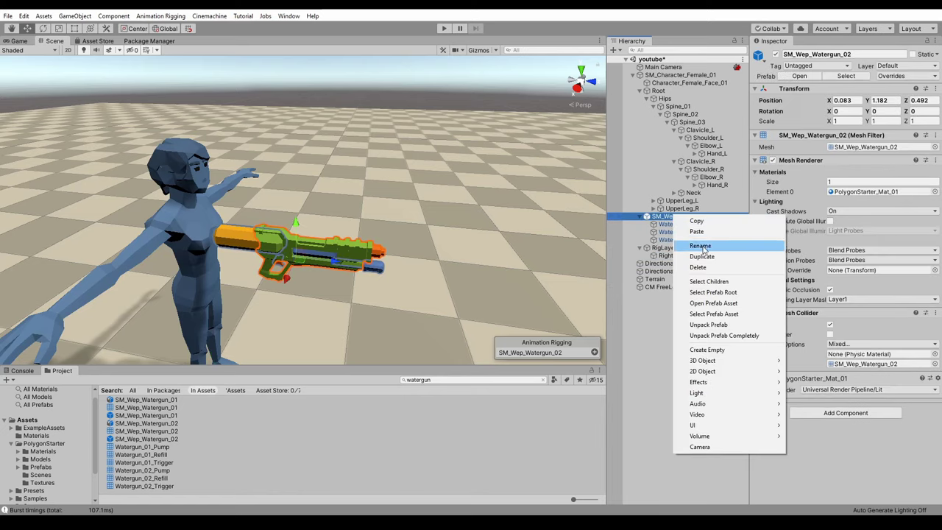
{"action": "left_click", "coordinate": [708, 349]}
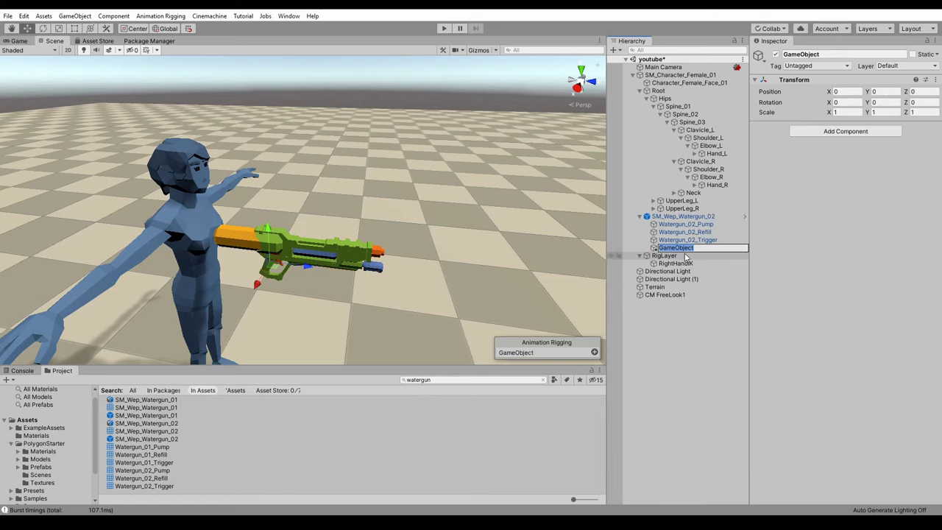
{"action": "type", "text": "ref_right_hand_grip"}
{"action": "key", "text": "Return"}
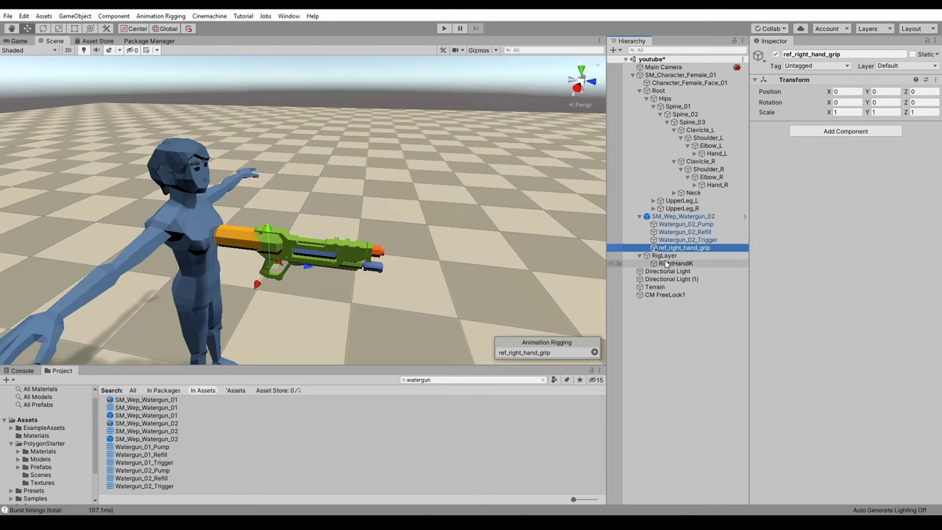
{"action": "left_click", "coordinate": [666, 264]}
{"action": "left_click_drag", "start_coordinate": [670, 248], "coordinate": [846, 187]}
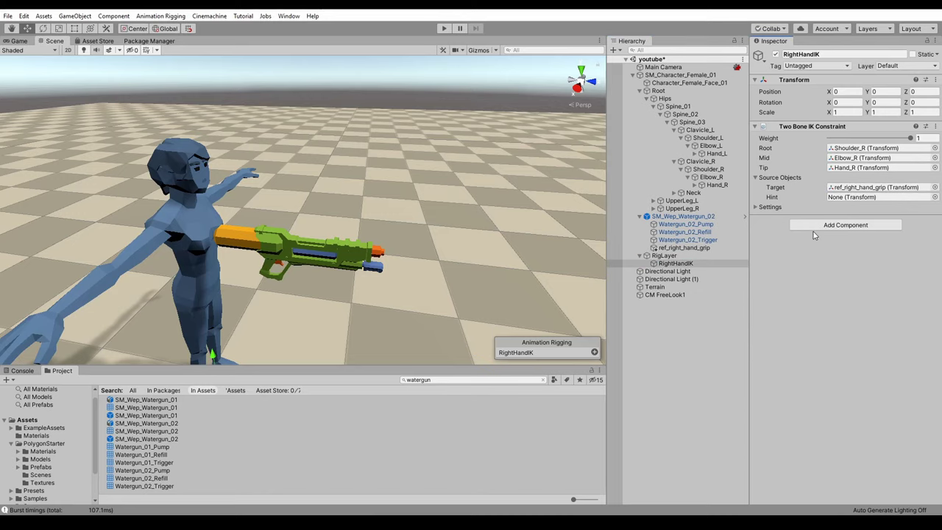
Move ref_right_hand_grip behind the water gun's grip, to about X 0.039, Y 0, Z -0.153
{"action": "left_click", "coordinate": [693, 248]}
{"action": "left_click_drag", "start_coordinate": [353, 298], "coordinate": [449, 311], "text": "alt"}
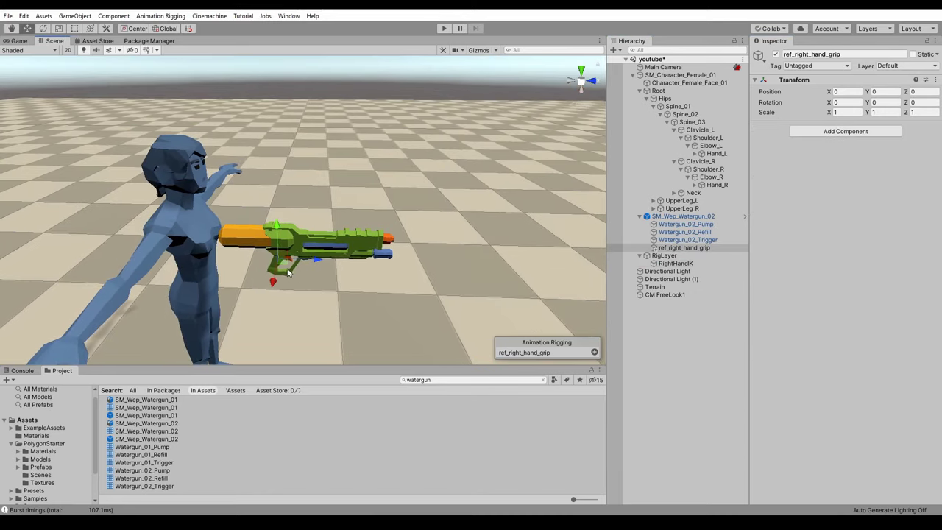
{"action": "left_click_drag", "start_coordinate": [281, 263], "coordinate": [251, 261]}
Run the scene and pose ref_right_hand_grip at the gun's grip, at about position 0.039, -0.038, -0.082 and rotation 85.277, -78.995, 0
{"action": "left_click", "coordinate": [443, 28]}
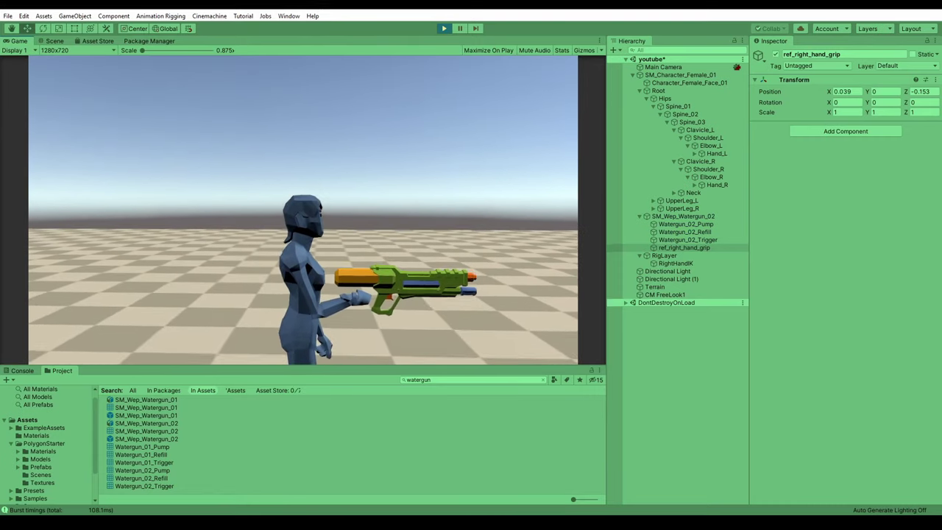
{"action": "left_click", "coordinate": [684, 246]}
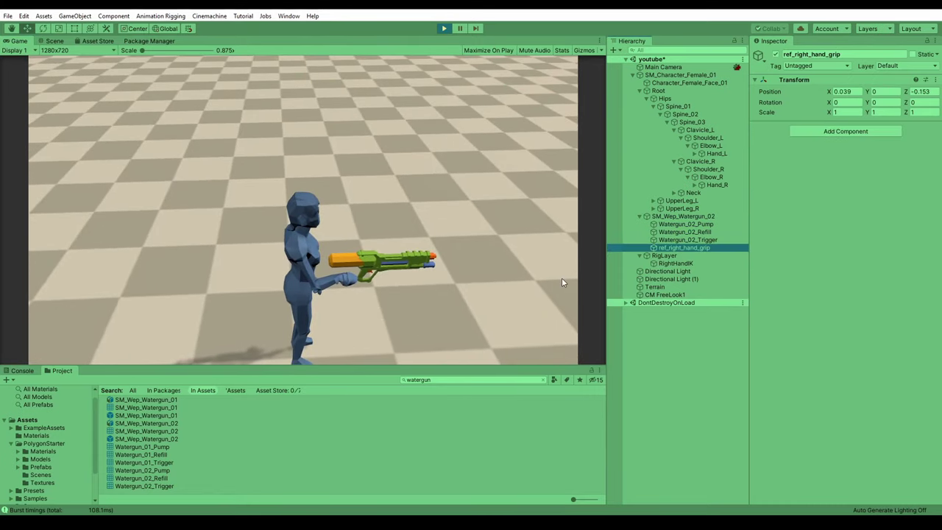
{"action": "left_click", "coordinate": [57, 39]}
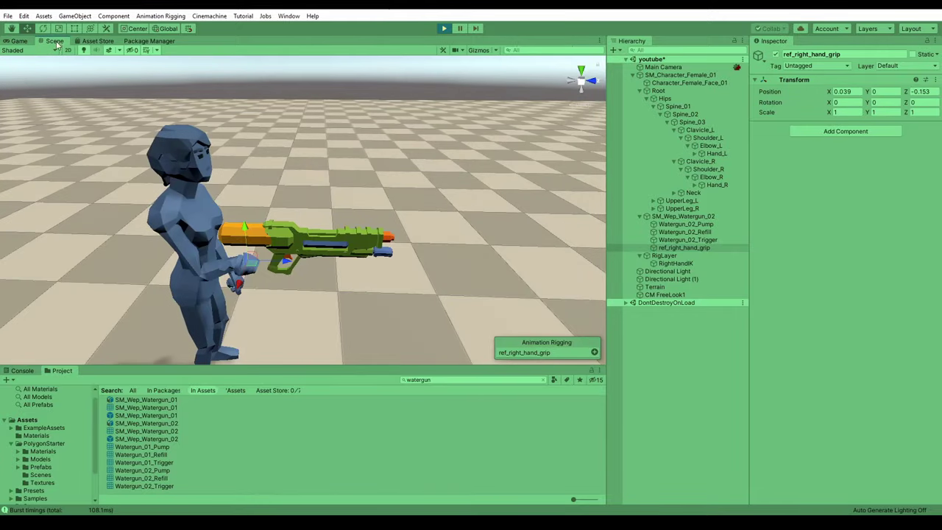
{"action": "right_click_drag", "start_coordinate": [296, 267], "coordinate": [291, 192]}
{"action": "key", "text": "w"}
{"action": "key", "text": "s"}
{"action": "key", "text": "w"}
{"action": "key", "text": "e"}
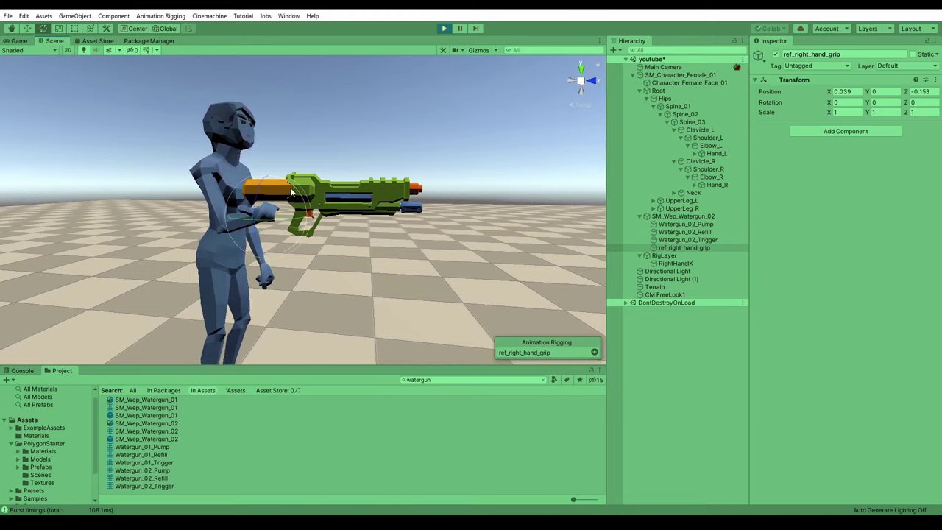
{"action": "left_click_drag", "start_coordinate": [292, 193], "coordinate": [343, 292]}
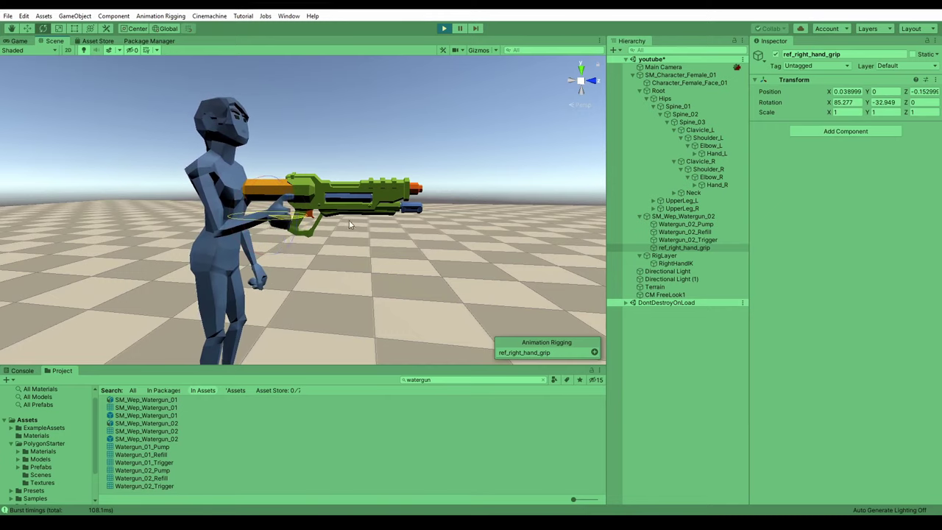
{"action": "left_click_drag", "start_coordinate": [368, 222], "coordinate": [365, 221]}
{"action": "key", "text": "w"}
{"action": "left_click_drag", "start_coordinate": [273, 210], "coordinate": [288, 218]}
Copy ref_right_hand_grip's Transform values, stop the running scene and paste them back onto the same object
{"action": "right_click", "coordinate": [831, 79]}
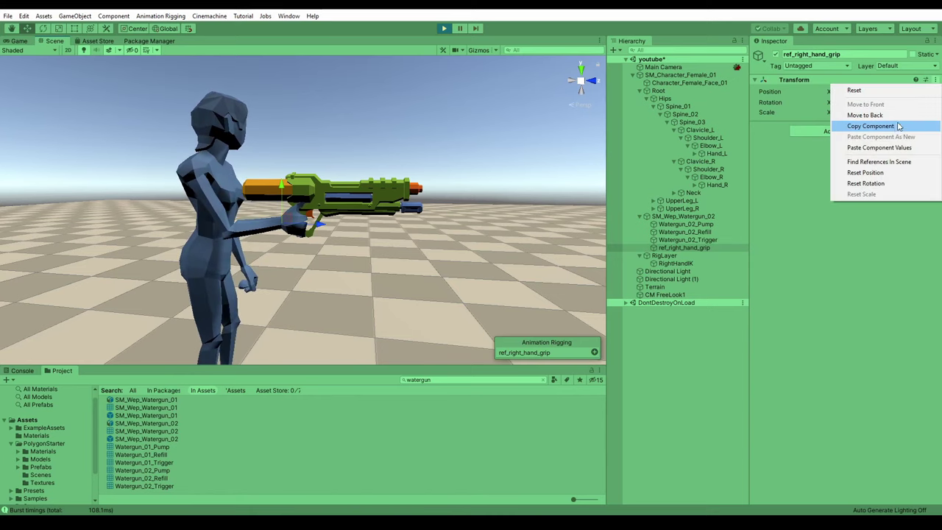
{"action": "left_click", "coordinate": [894, 127]}
{"action": "key", "text": "ctrl+p"}
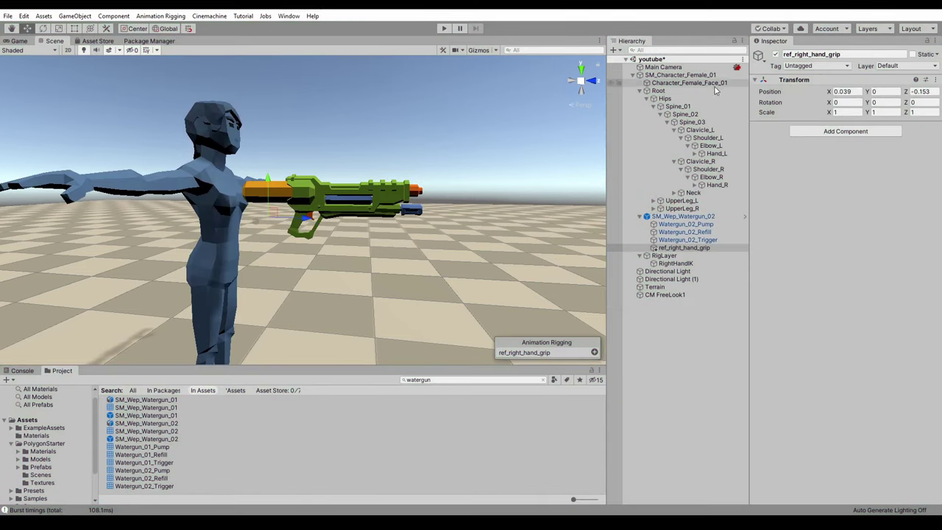
{"action": "left_click", "coordinate": [933, 80]}
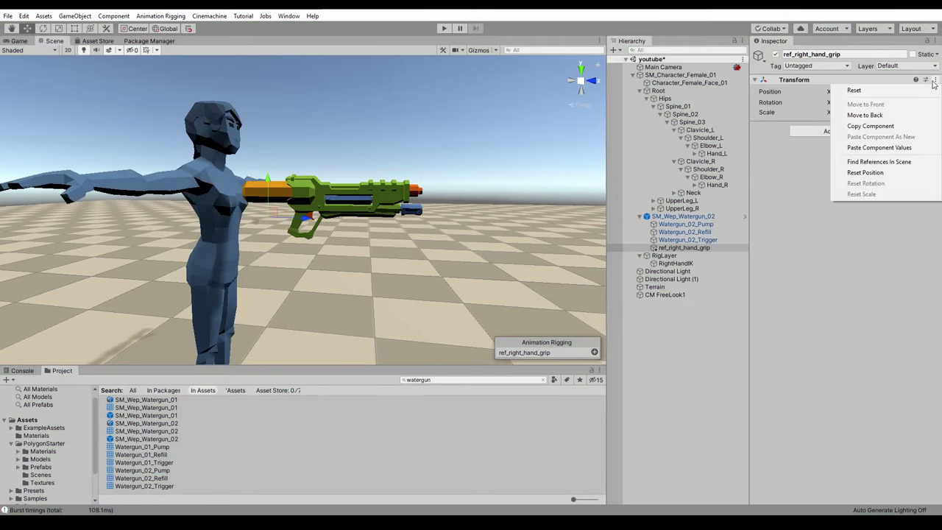
{"action": "left_click", "coordinate": [898, 148]}
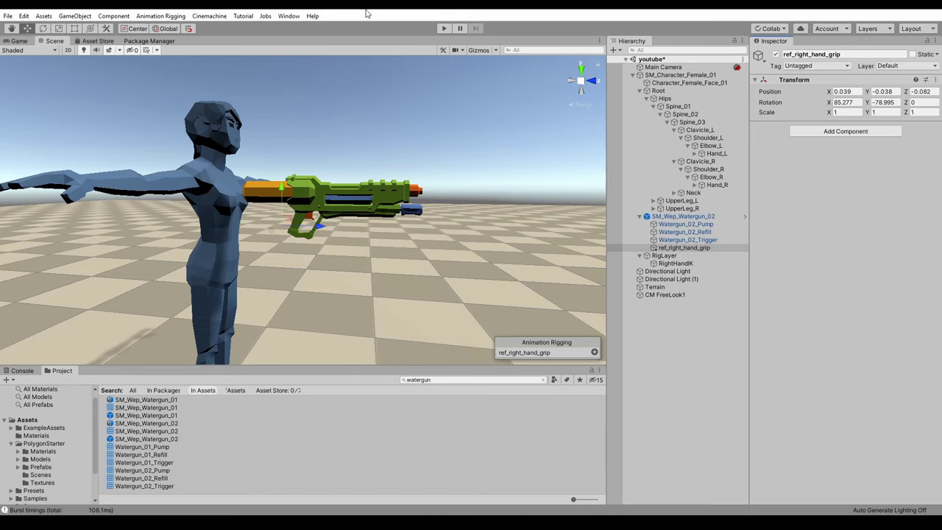
Duplicate RightHandIK as LeftHandIK and assign Shoulder_L, Elbow_L and Hand_L as its root, mid and tip
{"action": "right_click_drag", "start_coordinate": [487, 229], "coordinate": [142, 231]}
{"action": "left_click_drag", "start_coordinate": [142, 231], "coordinate": [147, 229], "text": "alt"}
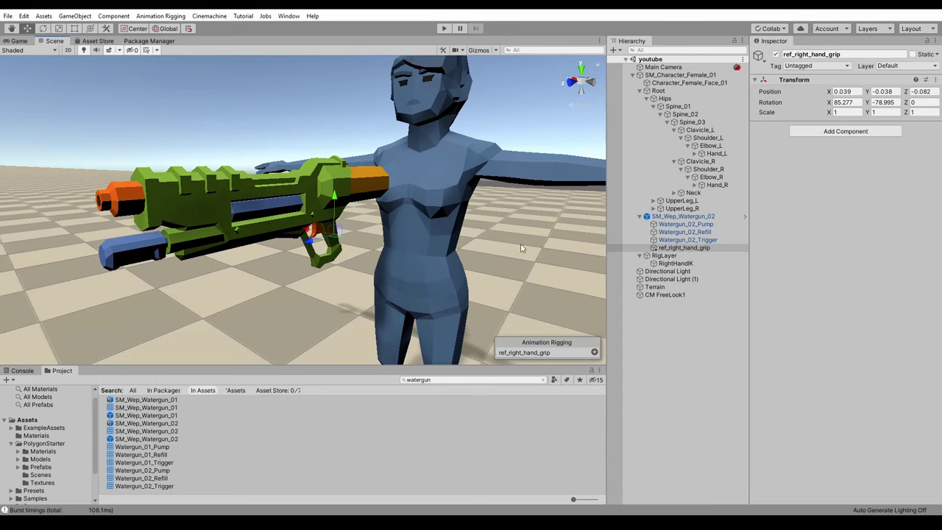
{"action": "left_click", "coordinate": [672, 264]}
{"action": "key", "text": "ctrl+d"}
{"action": "left_click", "coordinate": [674, 272]}
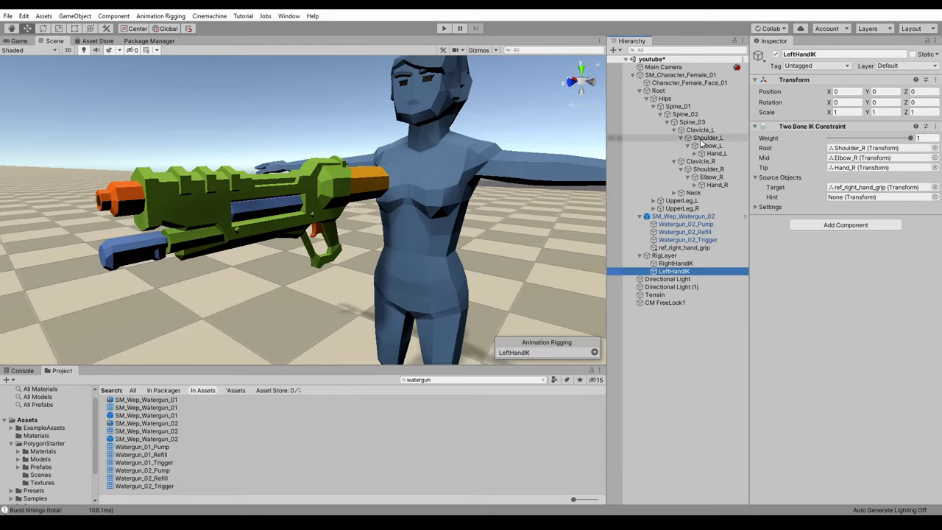
{"action": "left_click_drag", "start_coordinate": [703, 142], "coordinate": [846, 152]}
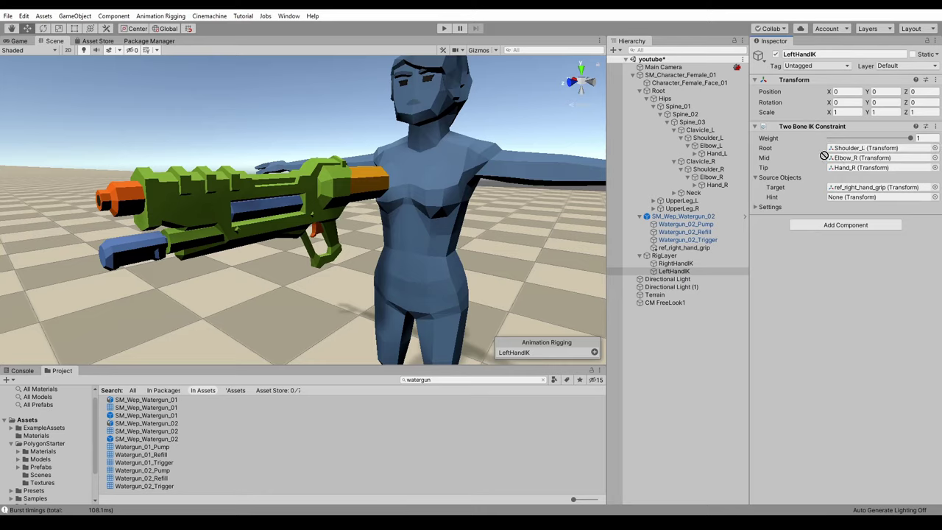
Duplicate ref_right_hand_grip as ref_left_hand_grip and assign the copy as LeftHandIK's target
{"action": "left_click", "coordinate": [684, 247]}
{"action": "key", "text": "ctrl+d"}
{"action": "left_click", "coordinate": [684, 248]}
{"action": "left_click", "coordinate": [670, 256]}
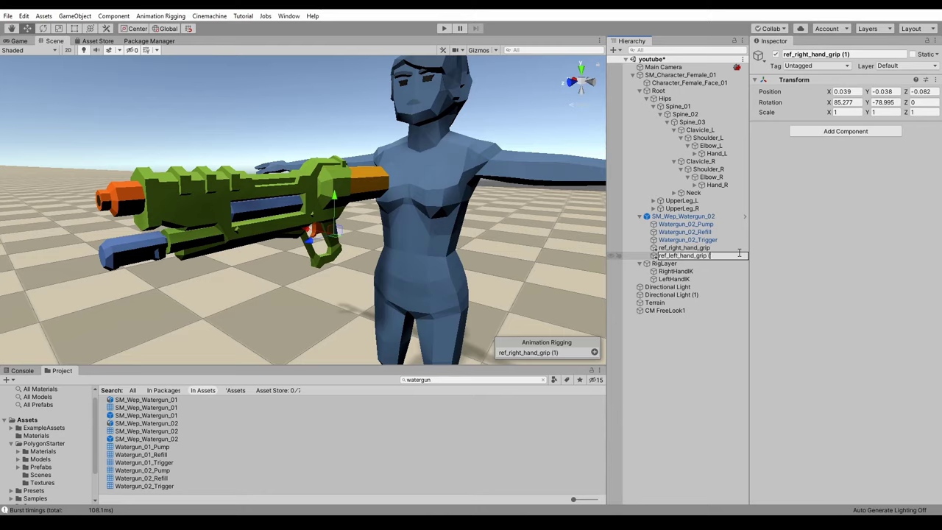
{"action": "left_click", "coordinate": [685, 279]}
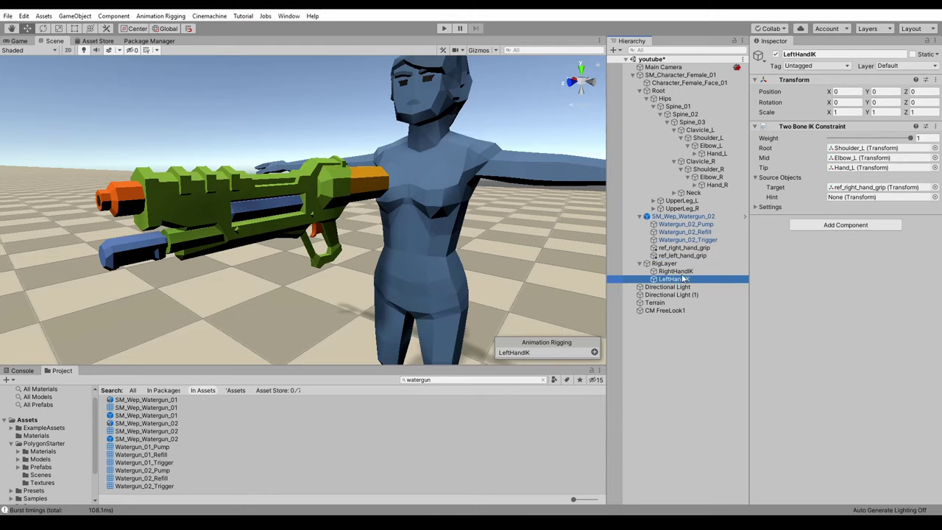
{"action": "left_click_drag", "start_coordinate": [682, 258], "coordinate": [837, 200]}
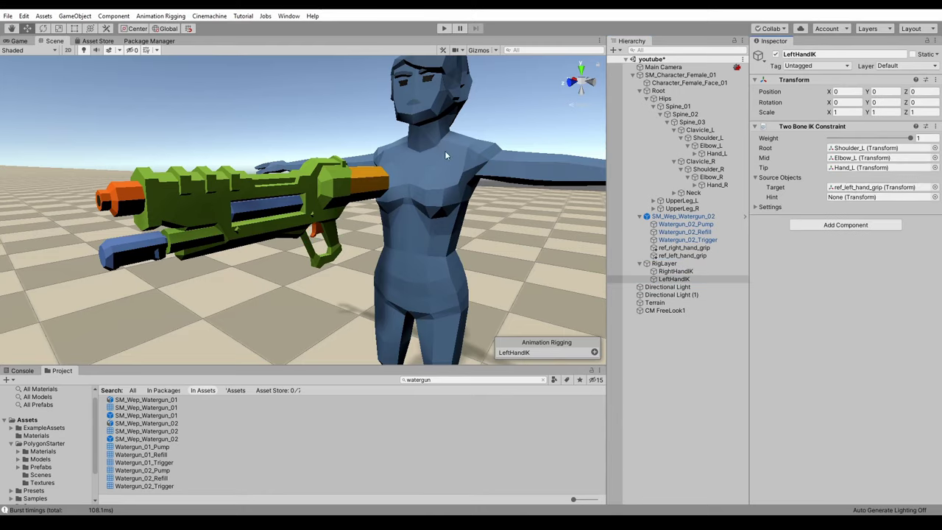
Run the scene, move ref_left_hand_grip forward along the gun and rotate it to about X -4.719, Y 13.326, Z -246.354
{"action": "left_click", "coordinate": [443, 28]}
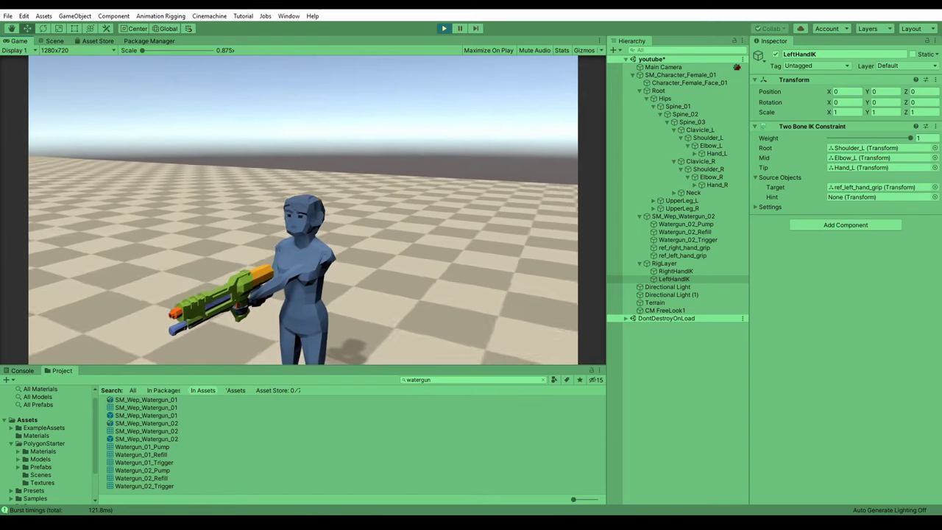
{"action": "left_click", "coordinate": [55, 42]}
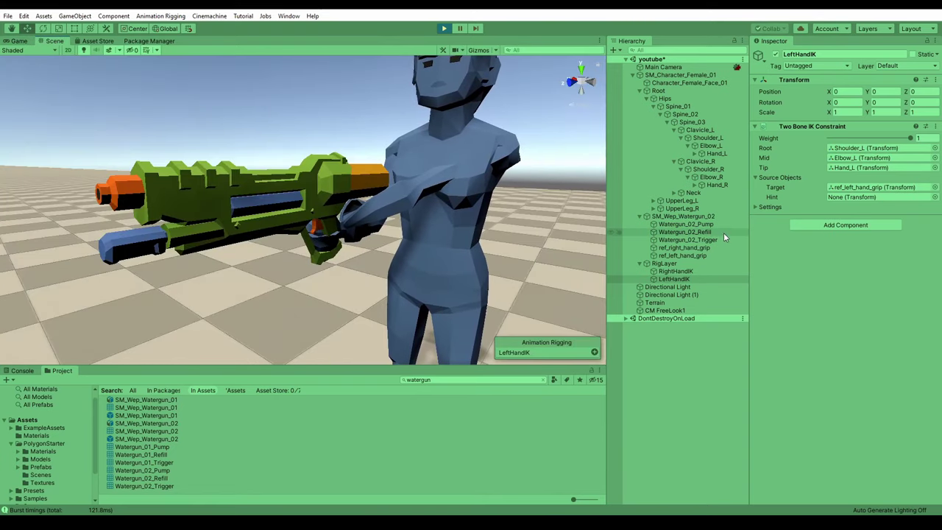
{"action": "left_click", "coordinate": [679, 256]}
{"action": "right_click_drag", "start_coordinate": [390, 220], "coordinate": [368, 224]}
{"action": "left_click_drag", "start_coordinate": [366, 224], "coordinate": [184, 253]}
{"action": "key", "text": "e"}
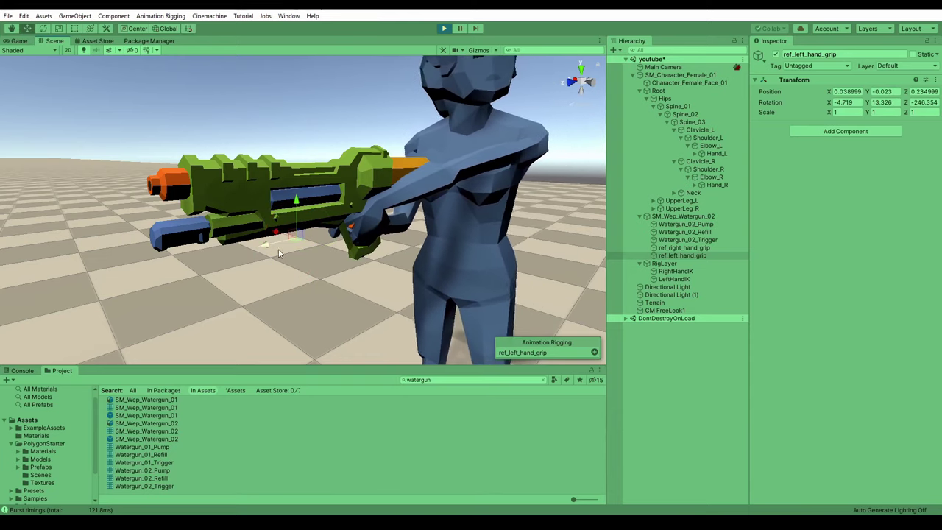
Move ref_left_hand_grip forward along the gun to about X 0.039, Y -0.011, Z 0.373
{"action": "key", "text": "w"}
{"action": "left_click_drag", "start_coordinate": [293, 239], "coordinate": [210, 245]}
{"action": "right_click_drag", "start_coordinate": [211, 245], "coordinate": [320, 277]}
{"action": "left_click_drag", "start_coordinate": [319, 277], "coordinate": [350, 253], "text": "alt"}
{"action": "scroll", "coordinate": [387, 237], "scroll_direction": "up", "scroll_amount": 2}
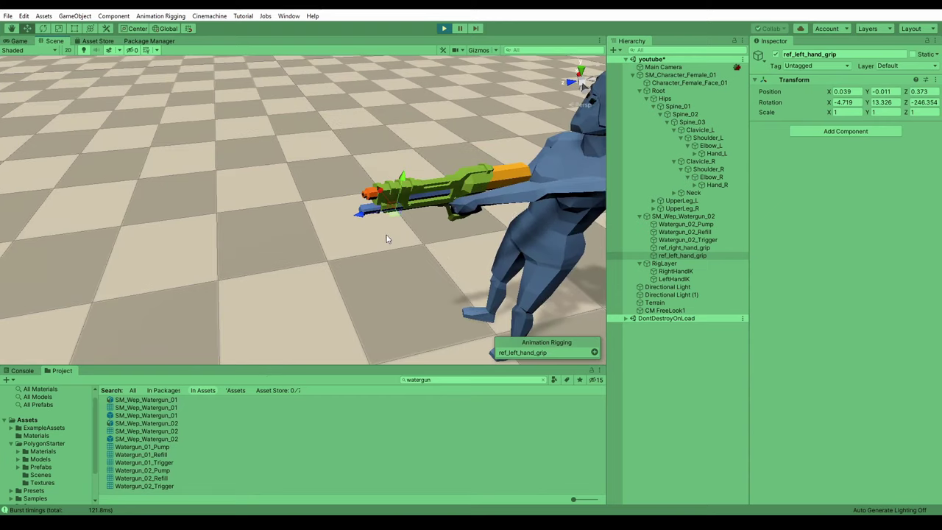
{"action": "middle_click_drag", "start_coordinate": [515, 211], "coordinate": [454, 215]}
{"action": "scroll", "coordinate": [431, 192], "scroll_direction": "up", "scroll_amount": 3}
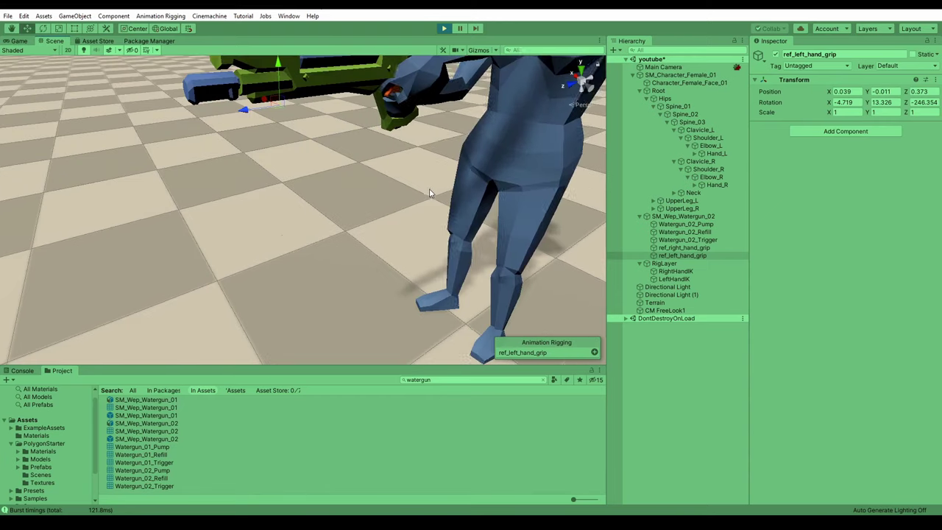
{"action": "left_click_drag", "start_coordinate": [431, 191], "coordinate": [490, 126], "text": "alt"}
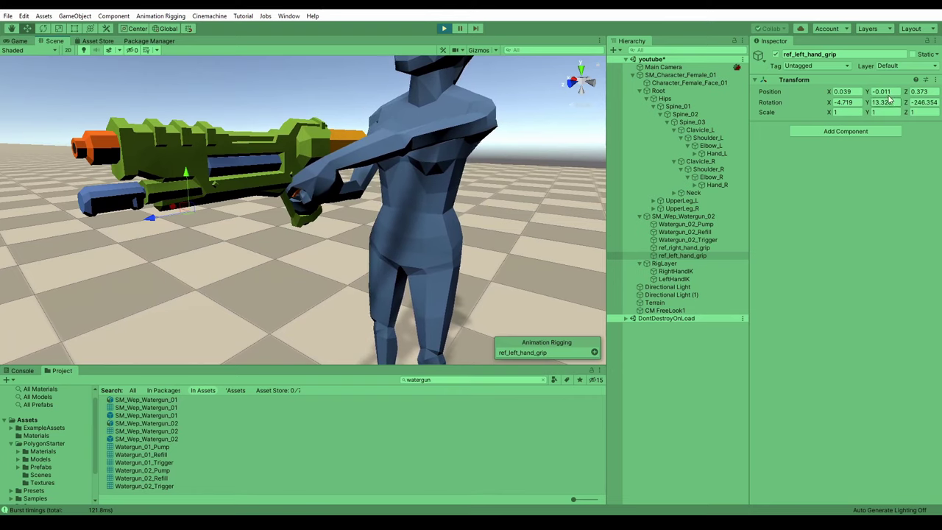
Copy ref_left_hand_grip's Transform values, stop the running scene and paste them back onto the same object
{"action": "left_click", "coordinate": [935, 79]}
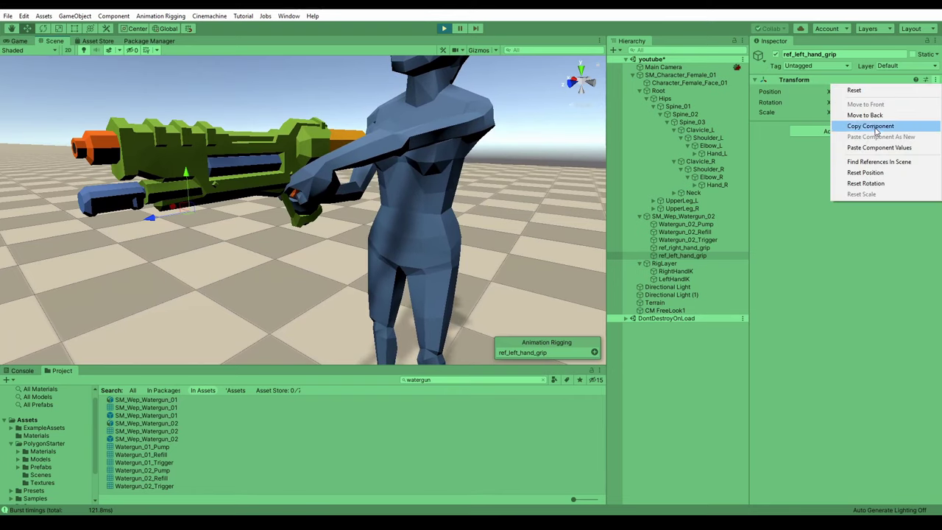
{"action": "left_click", "coordinate": [871, 126]}
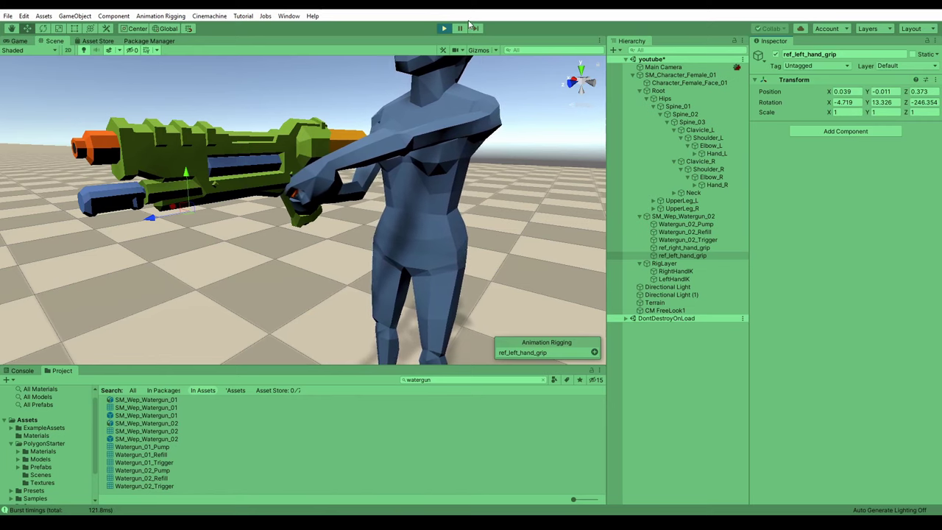
{"action": "left_click", "coordinate": [443, 28]}
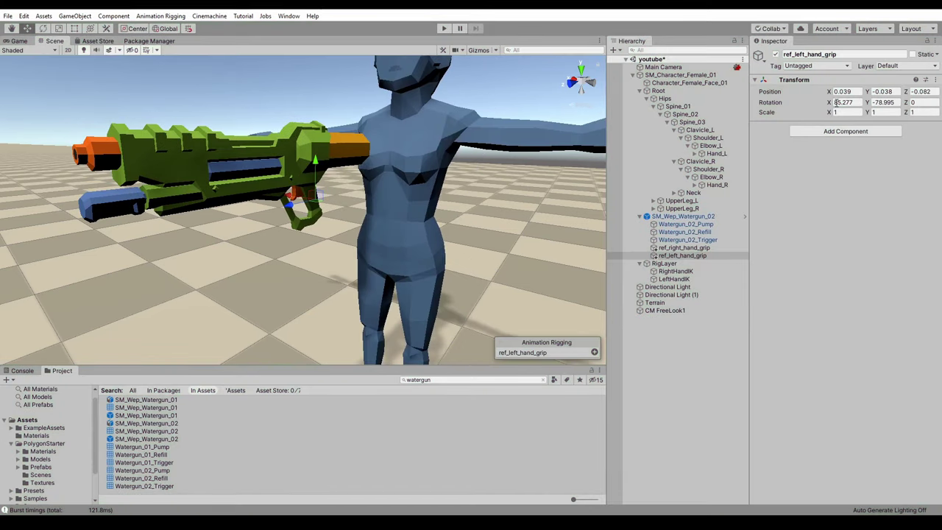
{"action": "left_click", "coordinate": [935, 79]}
{"action": "left_click", "coordinate": [896, 148]}
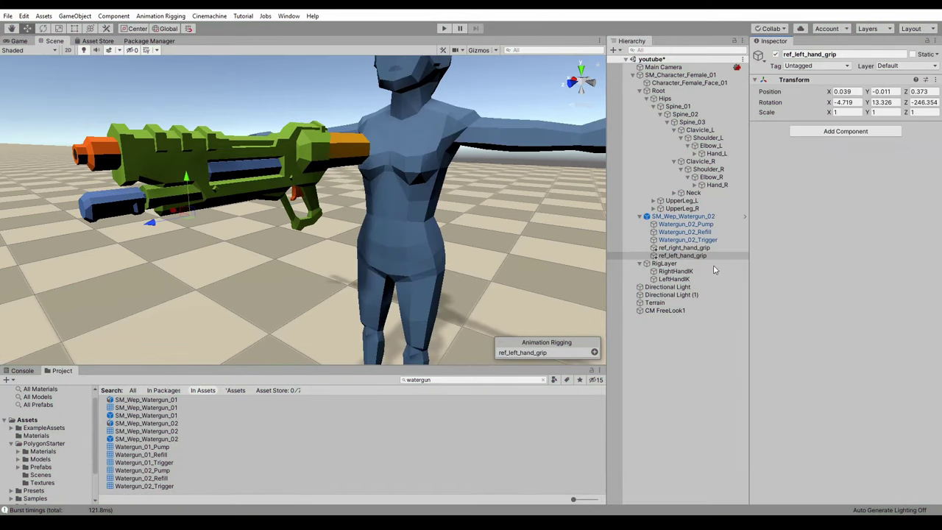
Run the scene, move SM_Wep_Watergun_02 sideways to test whether the hands follow it, and stop the scene
{"action": "left_click", "coordinate": [444, 28]}
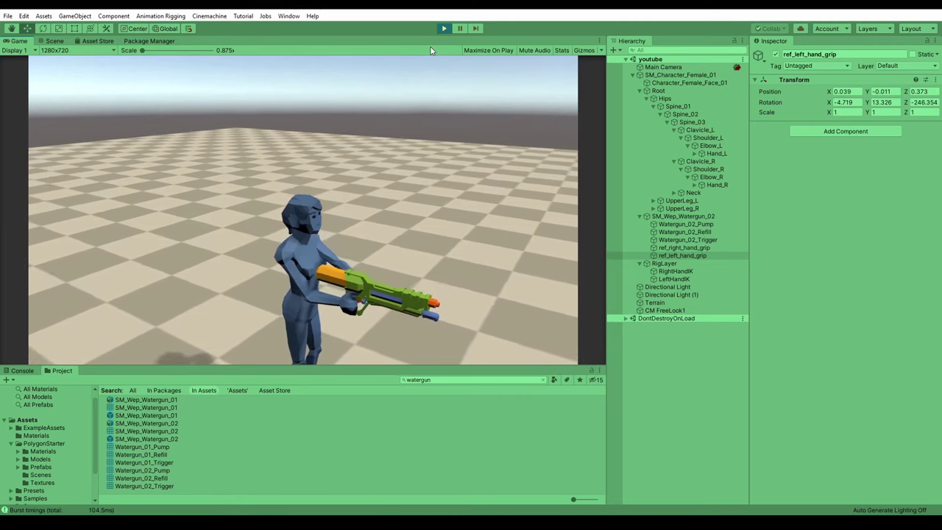
{"action": "left_click", "coordinate": [52, 40]}
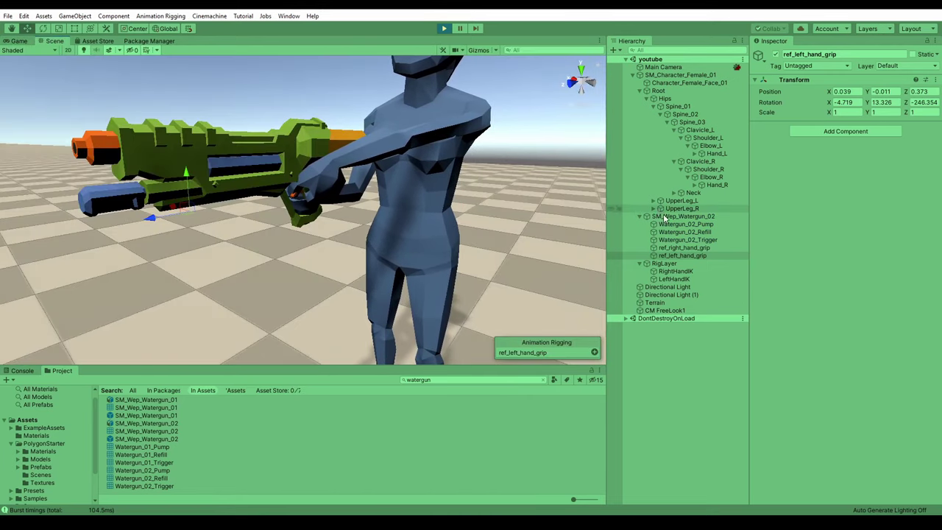
{"action": "left_click", "coordinate": [347, 197]}
{"action": "left_click_drag", "start_coordinate": [278, 177], "coordinate": [359, 173]}
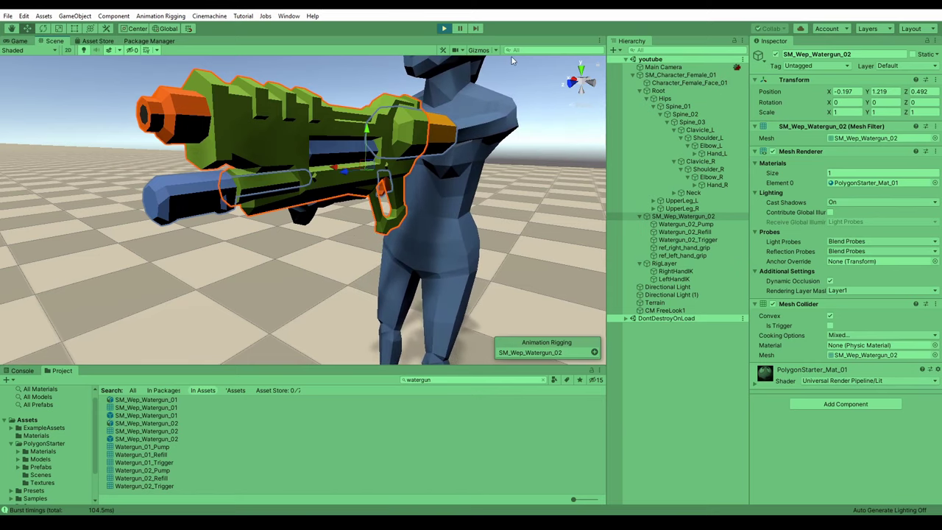
{"action": "left_click", "coordinate": [443, 28]}
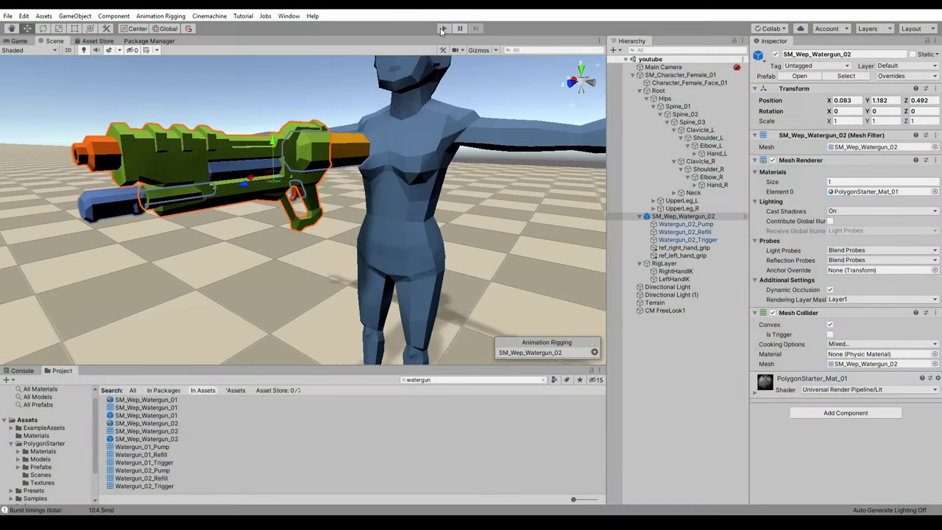
Add a Rig Transform component to SM_Wep_Watergun_02
{"action": "left_click", "coordinate": [843, 414]}
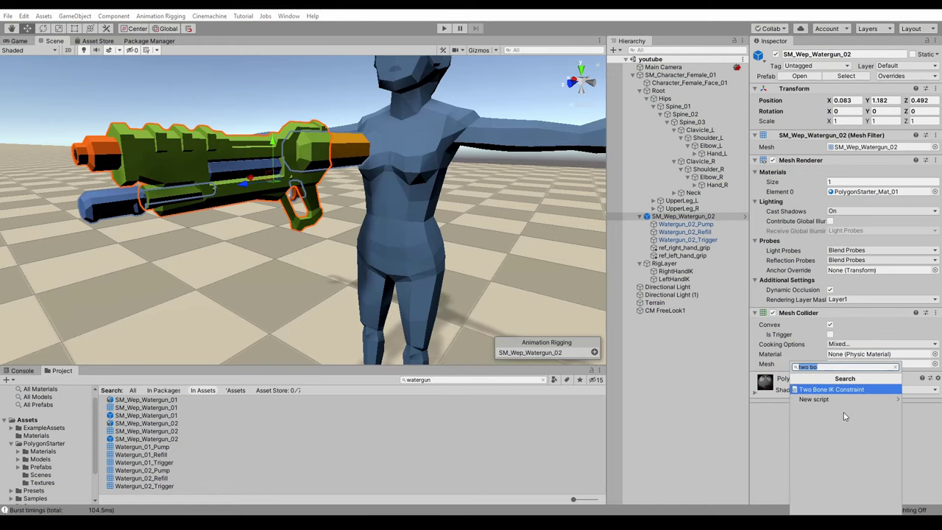
{"action": "type", "text": "rigt"}
{"action": "key", "text": "Return"}
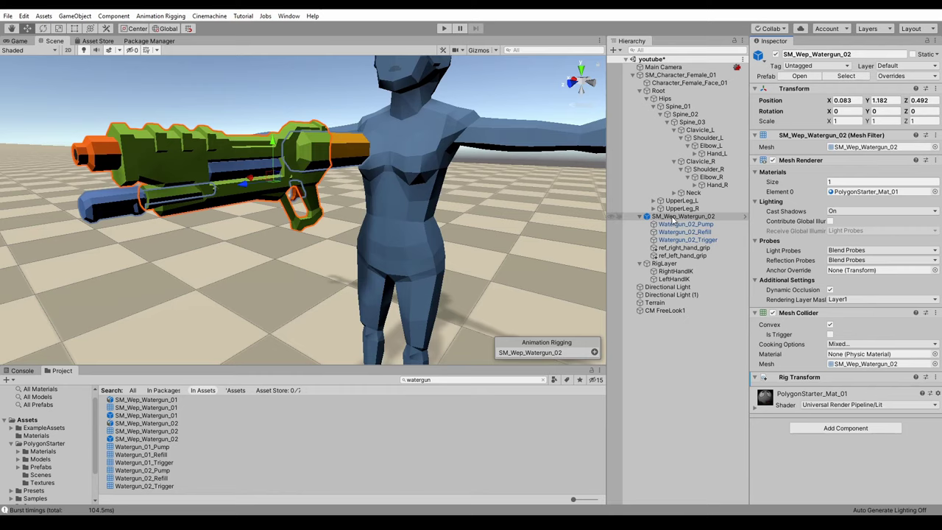
{"action": "left_click", "coordinate": [675, 273]}
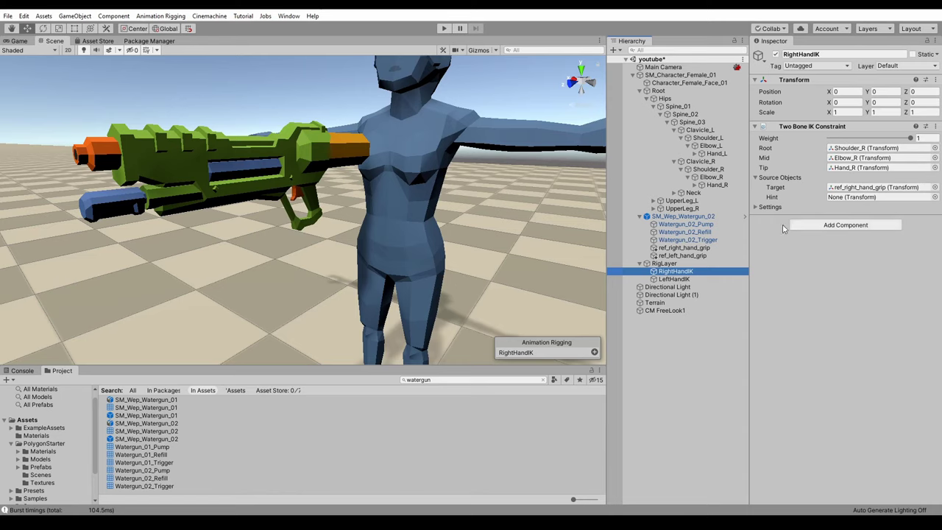
{"action": "left_click", "coordinate": [654, 218]}
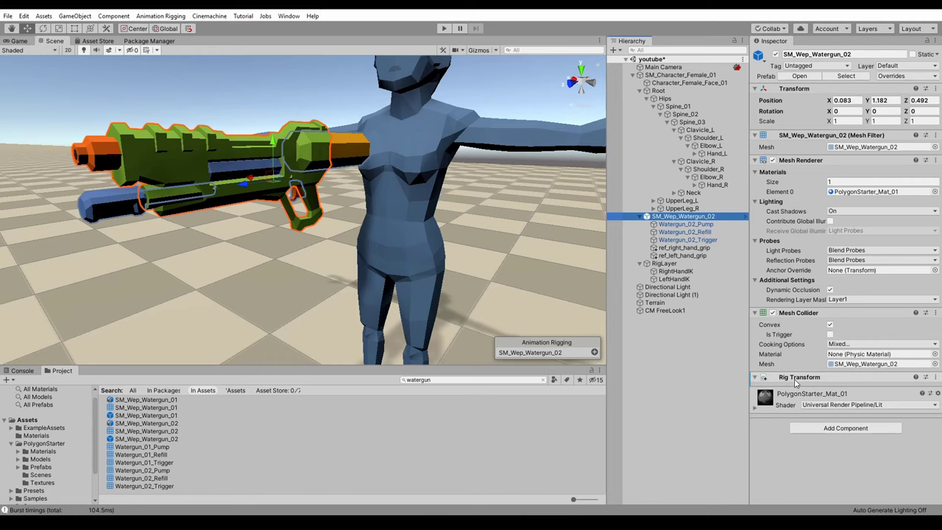
Run the scene, move SM_Wep_Watergun_02 to about X 0.072, Y 1.215, Z 0.183 and rotate it to about X 30.184, Y -51.571, Z 21.747
{"action": "left_click", "coordinate": [444, 28]}
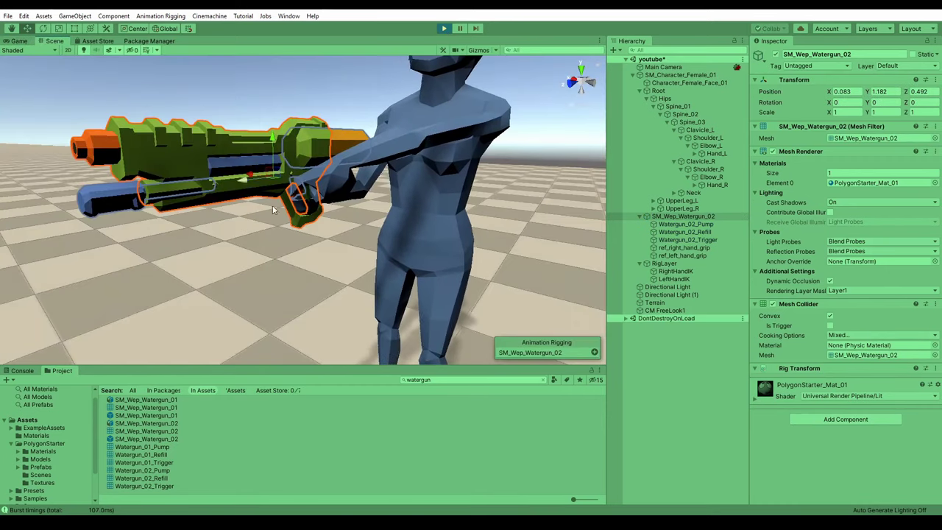
{"action": "left_click", "coordinate": [689, 209]}
{"action": "left_click", "coordinate": [690, 215]}
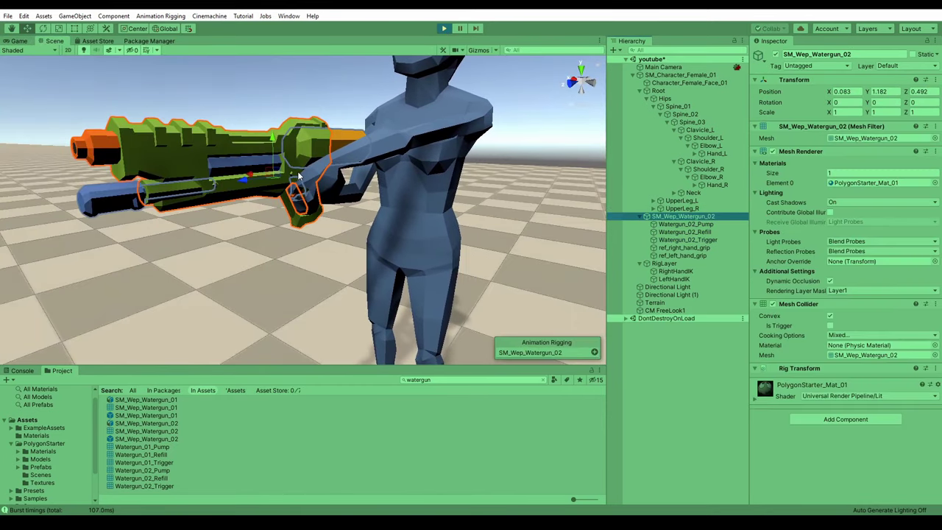
{"action": "left_click_drag", "start_coordinate": [276, 175], "coordinate": [513, 266]}
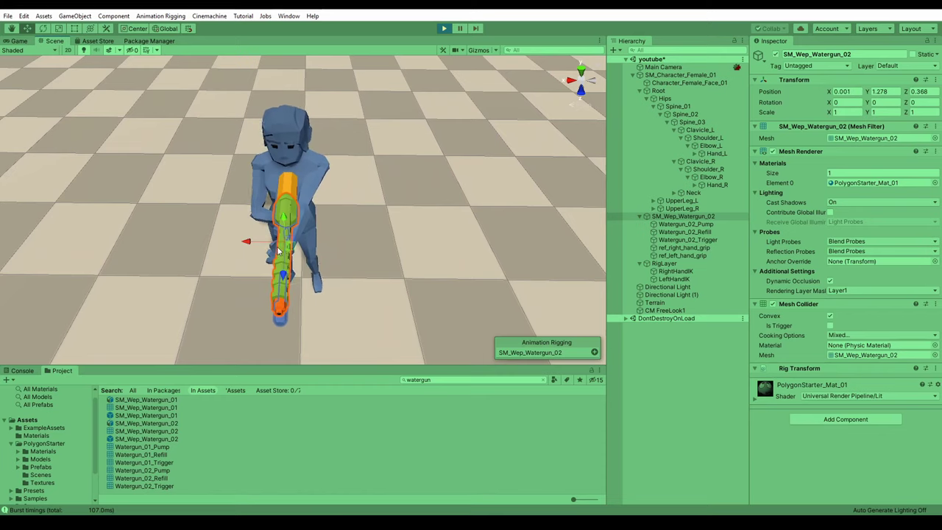
{"action": "right_click_drag", "start_coordinate": [369, 214], "coordinate": [269, 210]}
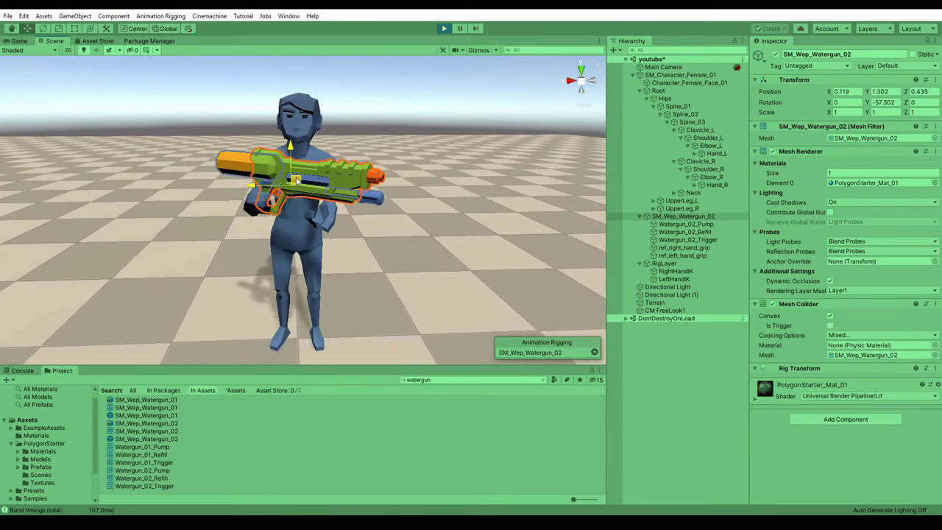
{"action": "left_click_drag", "start_coordinate": [302, 184], "coordinate": [299, 187]}
{"action": "right_click_drag", "start_coordinate": [298, 213], "coordinate": [545, 226]}
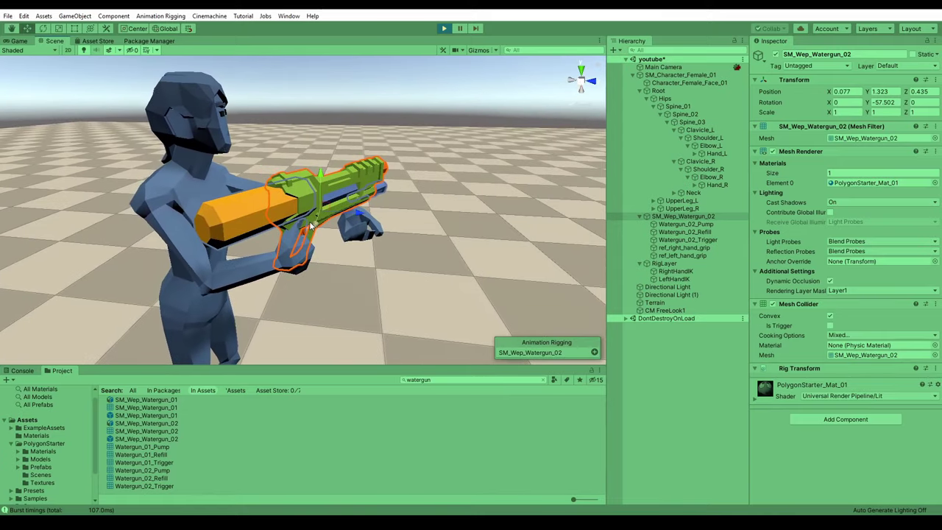
{"action": "left_click_drag", "start_coordinate": [360, 215], "coordinate": [309, 213]}
{"action": "right_click_drag", "start_coordinate": [412, 244], "coordinate": [244, 248]}
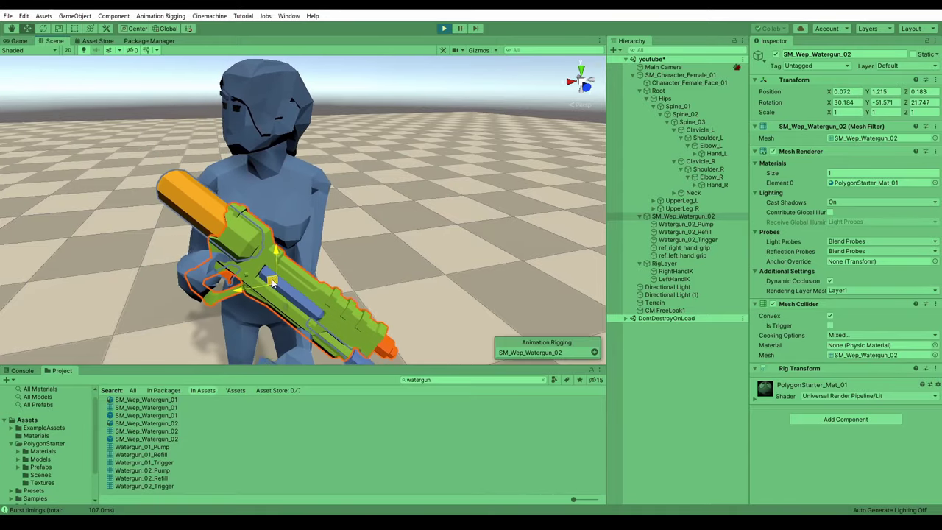
Refine the water gun's rotation to about X 43.907, Y -70.036, Z -8.245 and its position to about X 0.082, Y 1.2, Z 0.106
{"action": "left_click_drag", "start_coordinate": [272, 283], "coordinate": [142, 313], "text": "alt"}
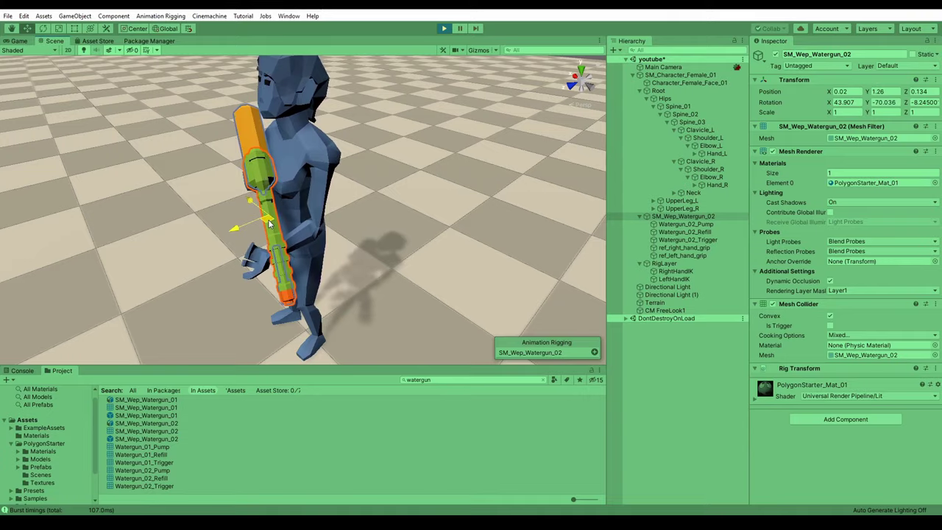
{"action": "left_click_drag", "start_coordinate": [267, 225], "coordinate": [266, 225]}
{"action": "left_click_drag", "start_coordinate": [266, 225], "coordinate": [409, 269], "text": "alt"}
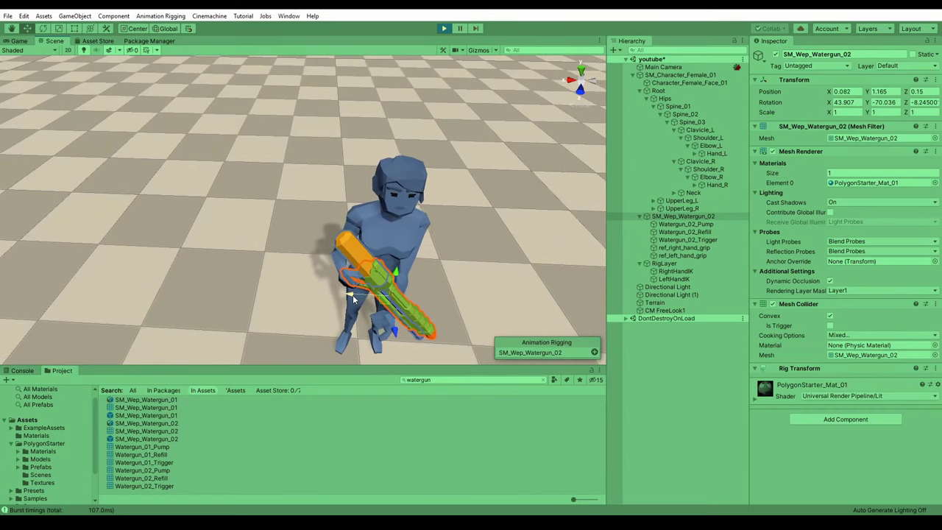
{"action": "left_click_drag", "start_coordinate": [353, 298], "coordinate": [434, 173], "text": "alt"}
{"action": "left_click_drag", "start_coordinate": [382, 262], "coordinate": [382, 241]}
{"action": "mouse_move", "coordinate": [382, 241]}
{"action": "left_mouse_down", "text": "alt"}
{"action": "mouse_move", "coordinate": [437, 275]}
{"action": "mouse_move", "coordinate": [393, 258]}
{"action": "mouse_move", "coordinate": [397, 250]}
{"action": "left_mouse_up", "text": "alt"}
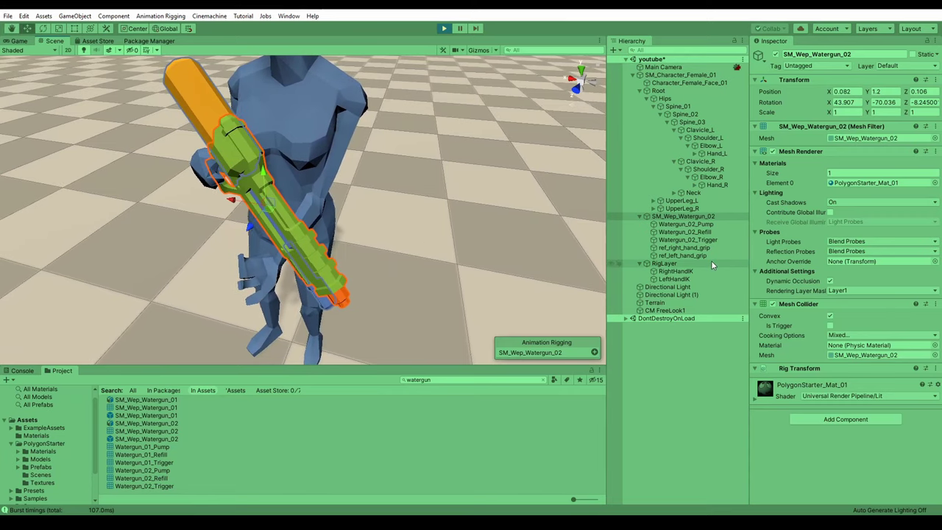
Copy SM_Wep_Watergun_02's Transform values, stop the running scene and paste them back onto the water gun
{"action": "right_click", "coordinate": [831, 78]}
{"action": "left_click", "coordinate": [885, 134]}
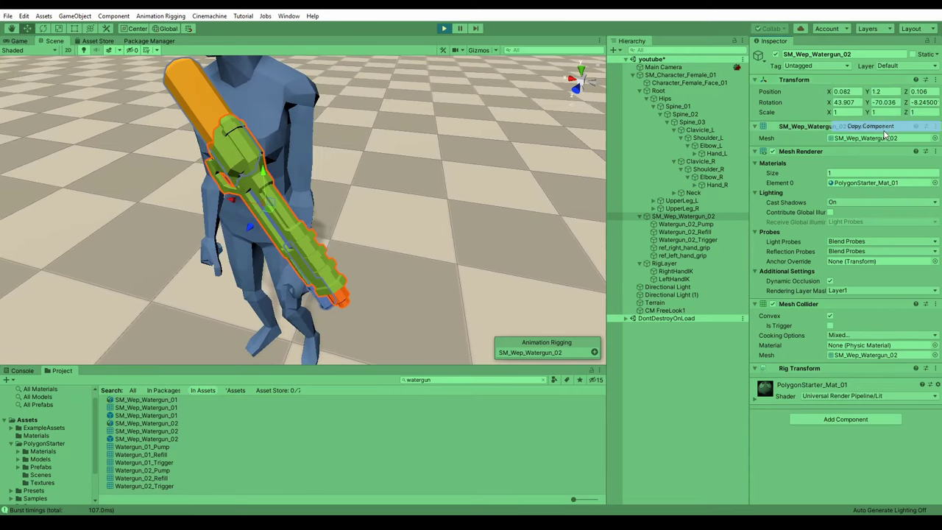
{"action": "key", "text": "ctrl+p"}
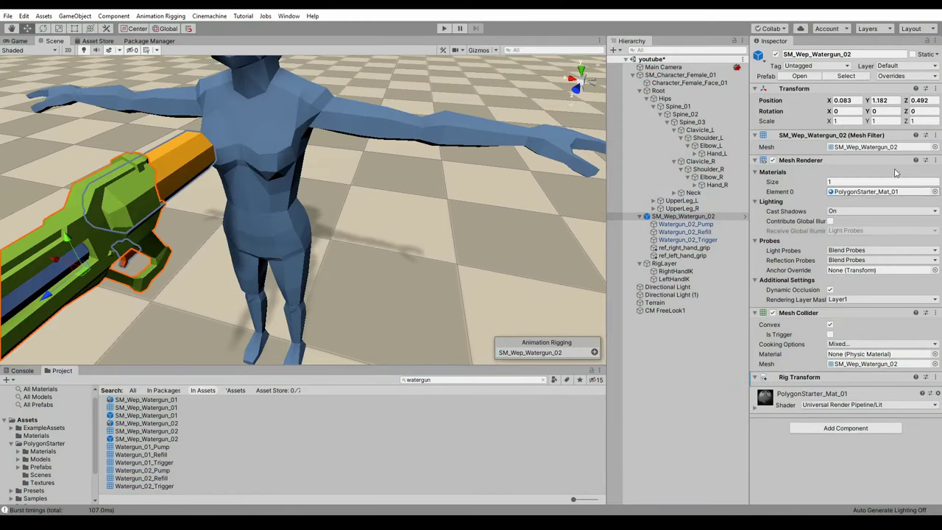
{"action": "left_click", "coordinate": [935, 89]}
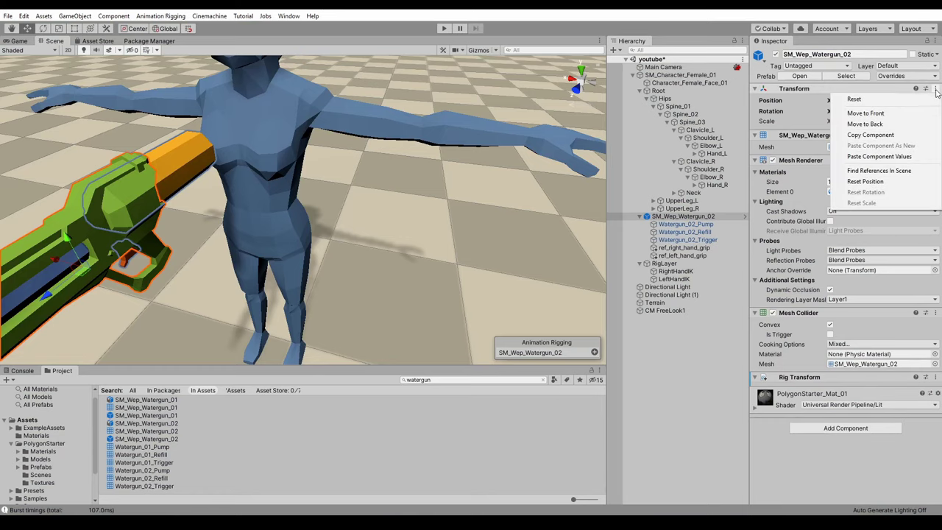
{"action": "left_click", "coordinate": [901, 157]}
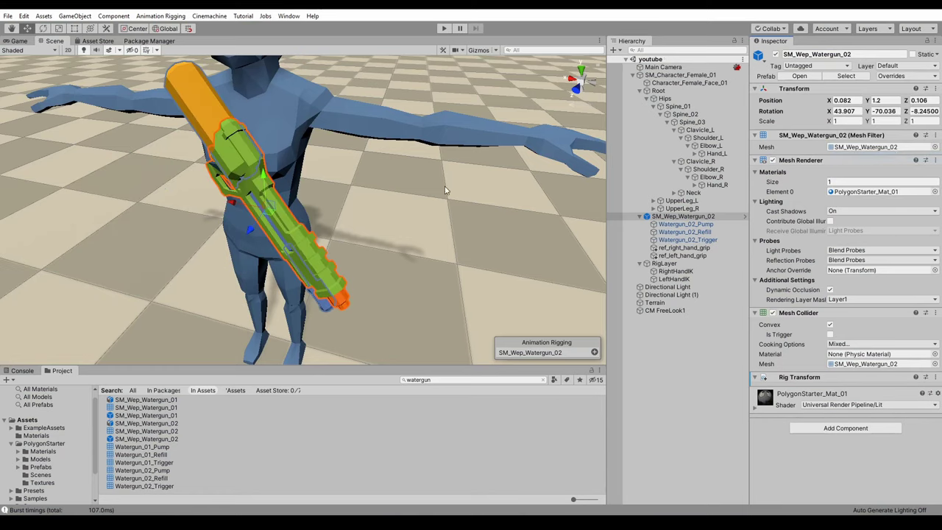
Run the scene and move ref_left_hand_grip toward the gun's front handle, to about X -0.096, Y 0.022, Z 0.427
{"action": "left_click", "coordinate": [442, 29]}
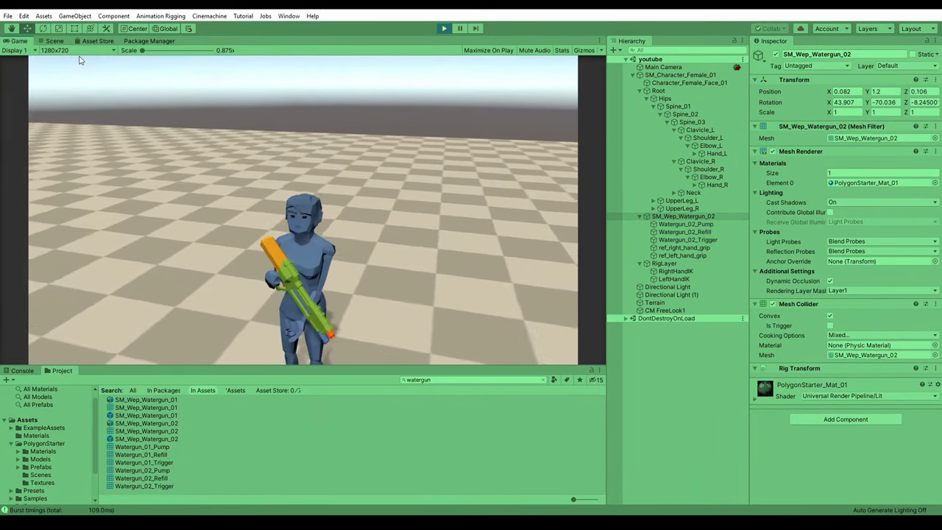
{"action": "left_click", "coordinate": [55, 41]}
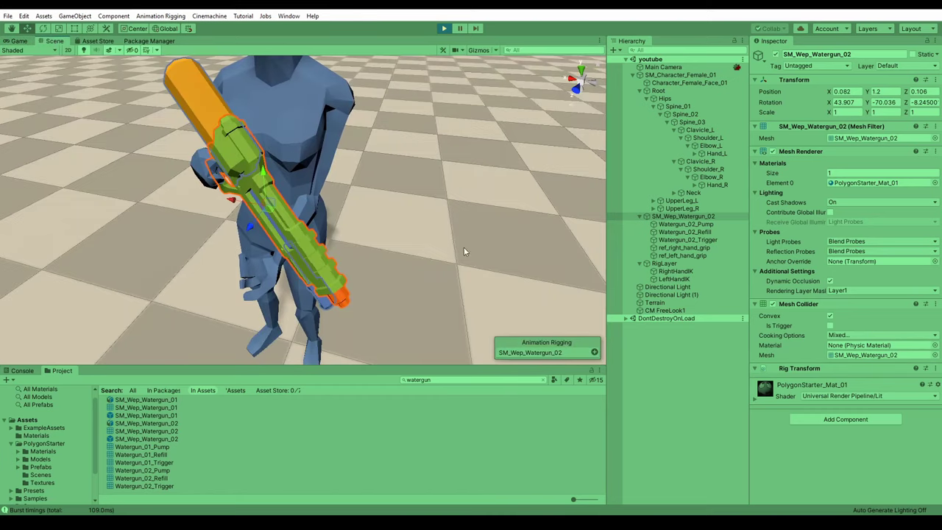
{"action": "left_click", "coordinate": [688, 255]}
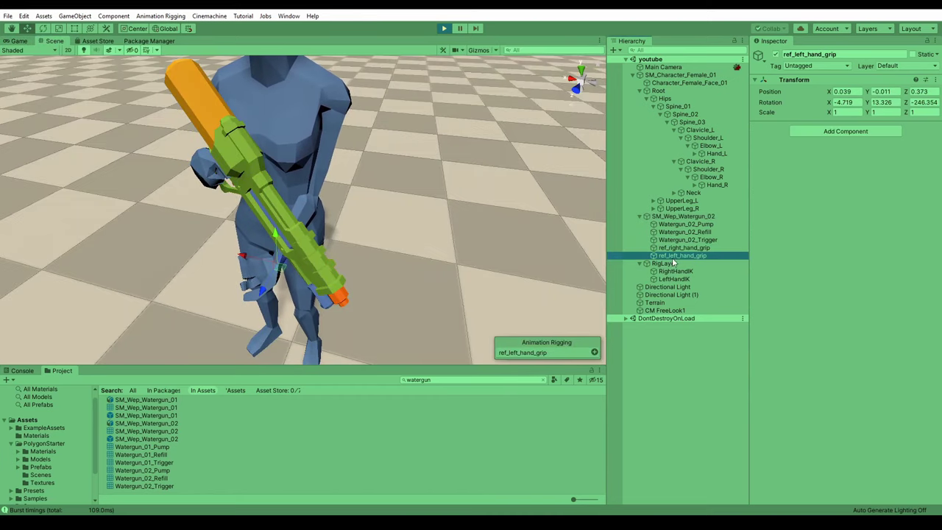
{"action": "left_click_drag", "start_coordinate": [279, 269], "coordinate": [319, 256]}
{"action": "key", "text": "w"}
{"action": "right_click_drag", "start_coordinate": [319, 255], "coordinate": [328, 176]}
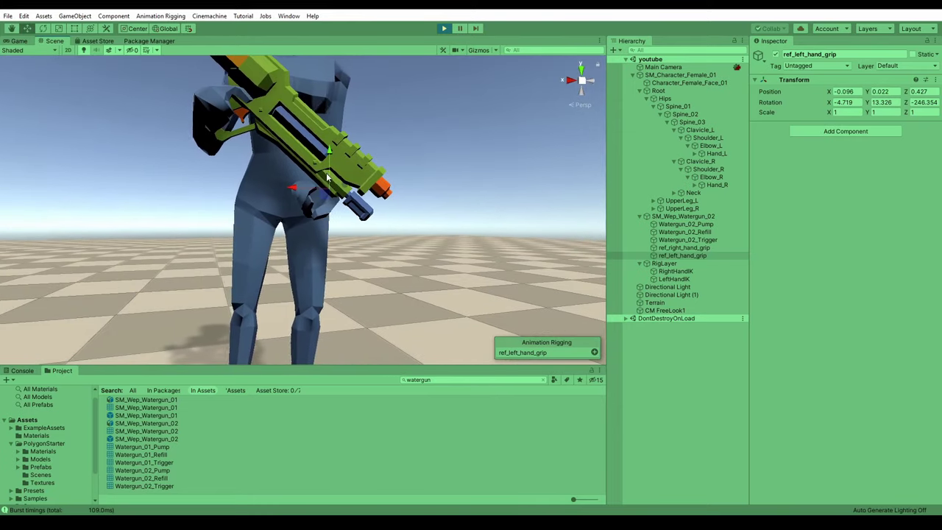
Rotate ref_left_hand_grip to about X -16.11, Y 9.3, Z -252.155 and move it to about X -0.0791, Y 0.097, Z 0.4291
{"action": "left_click_drag", "start_coordinate": [329, 197], "coordinate": [315, 166]}
{"action": "key", "text": "e"}
{"action": "left_click_drag", "start_coordinate": [397, 172], "coordinate": [106, 206], "text": "alt"}
{"action": "key", "text": "w"}
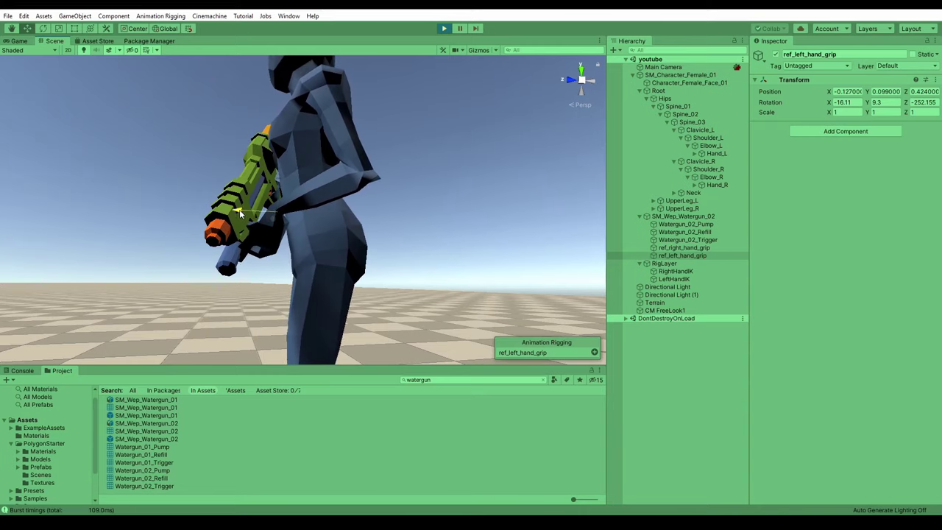
{"action": "left_click_drag", "start_coordinate": [240, 212], "coordinate": [494, 239]}
{"action": "left_click_drag", "start_coordinate": [437, 227], "coordinate": [443, 269]}
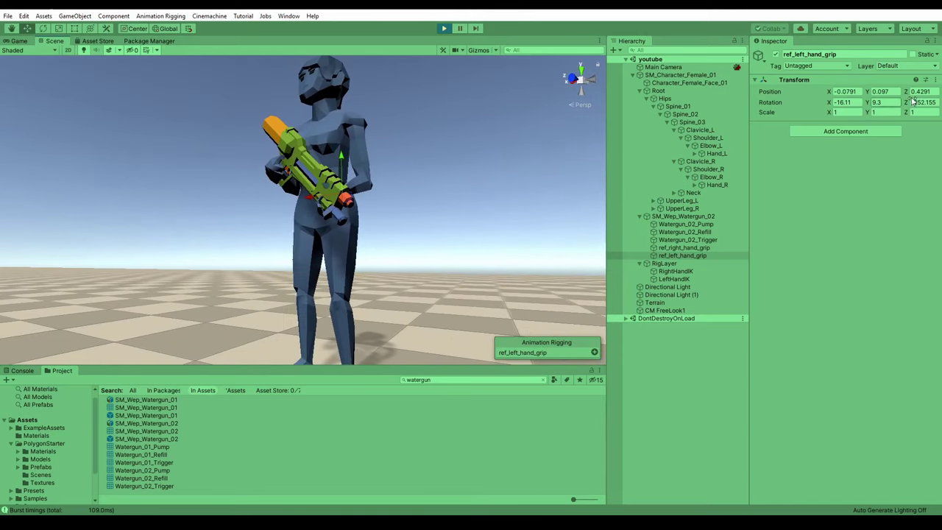
Carry ref_left_hand_grip's play-mode Transform values over to the stopped scene and test-run the pose
{"action": "left_click", "coordinate": [933, 81]}
{"action": "left_click", "coordinate": [904, 128]}
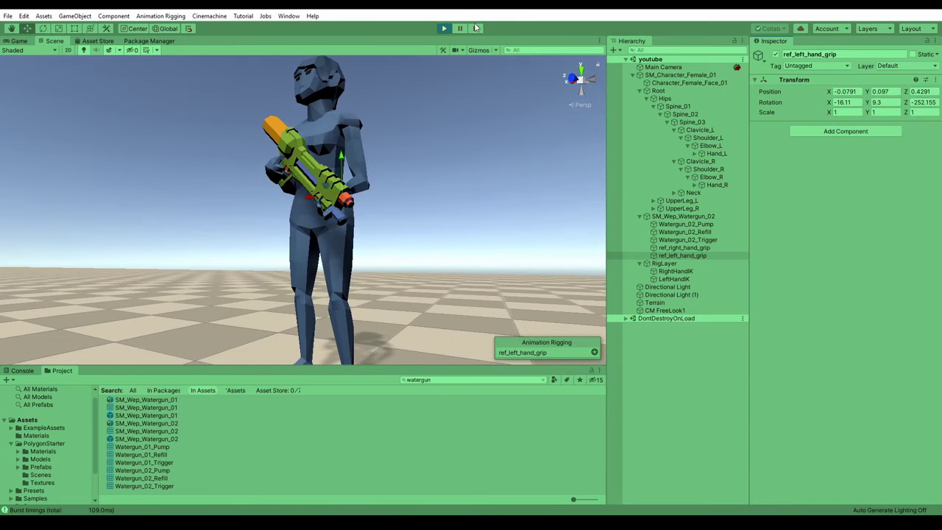
{"action": "left_click", "coordinate": [443, 29]}
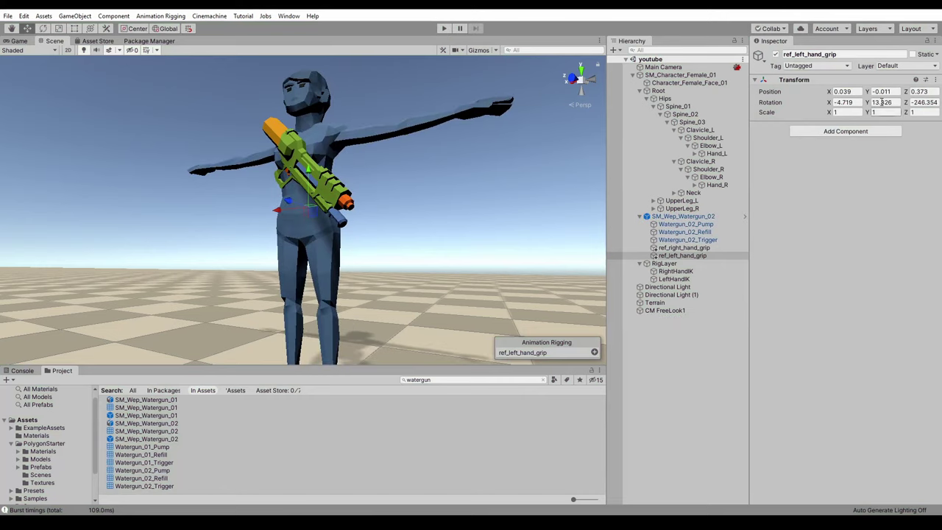
{"action": "left_click", "coordinate": [934, 81]}
{"action": "left_click", "coordinate": [883, 148]}
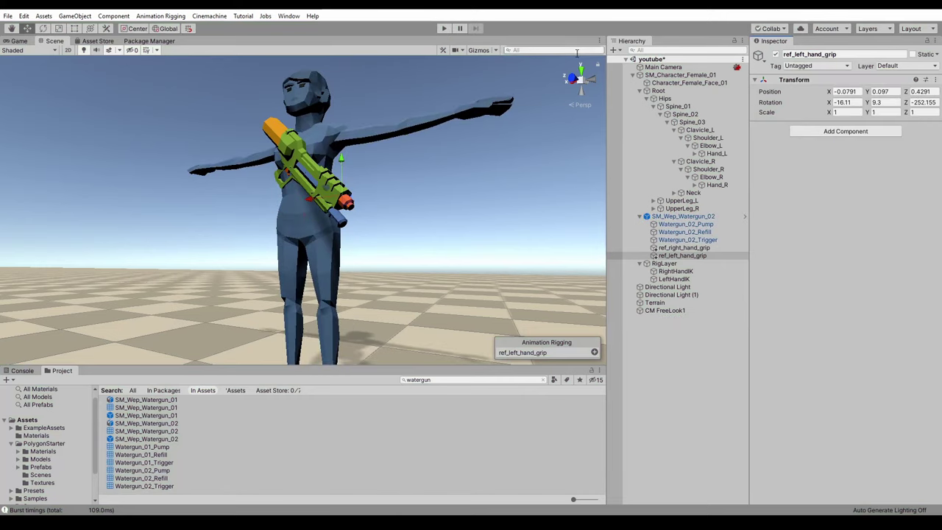
{"action": "left_click", "coordinate": [444, 28]}
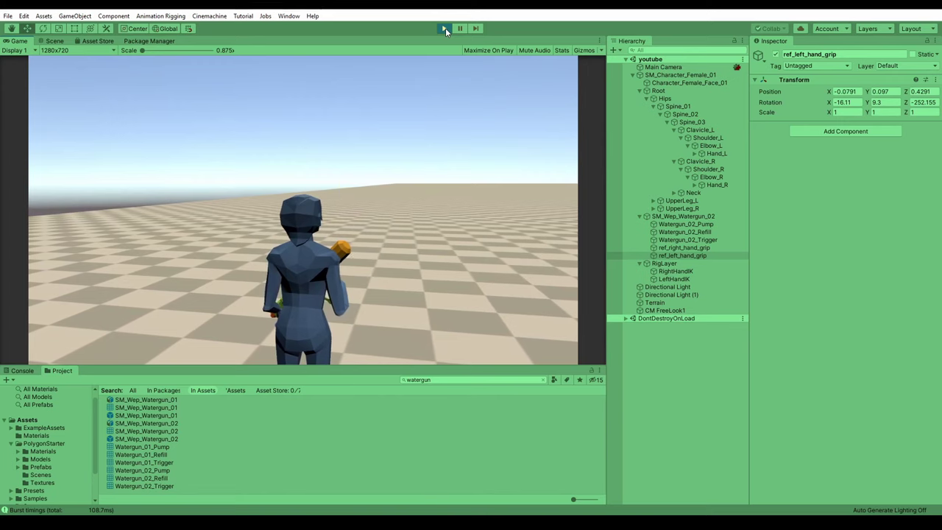
{"action": "left_click", "coordinate": [444, 29]}
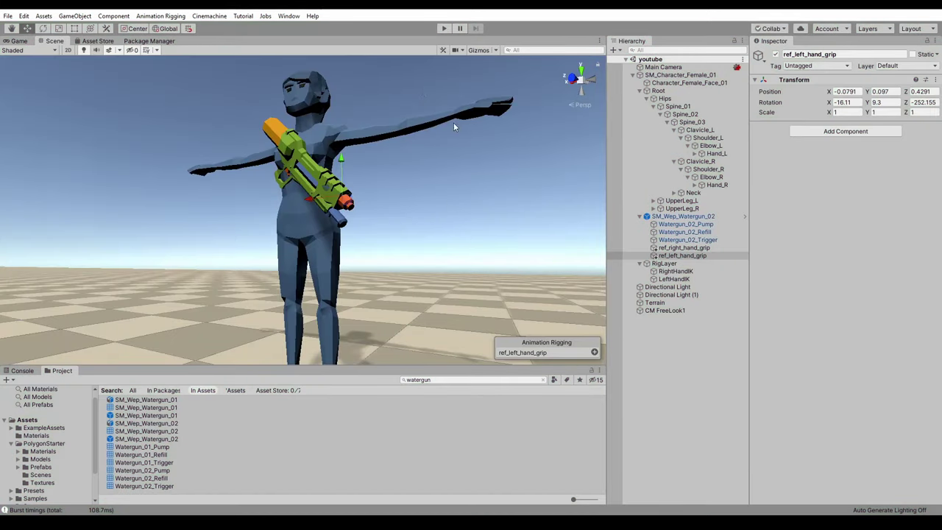
Create an empty child object under Elbow_L and name it Hint_L
{"action": "left_click", "coordinate": [675, 271]}
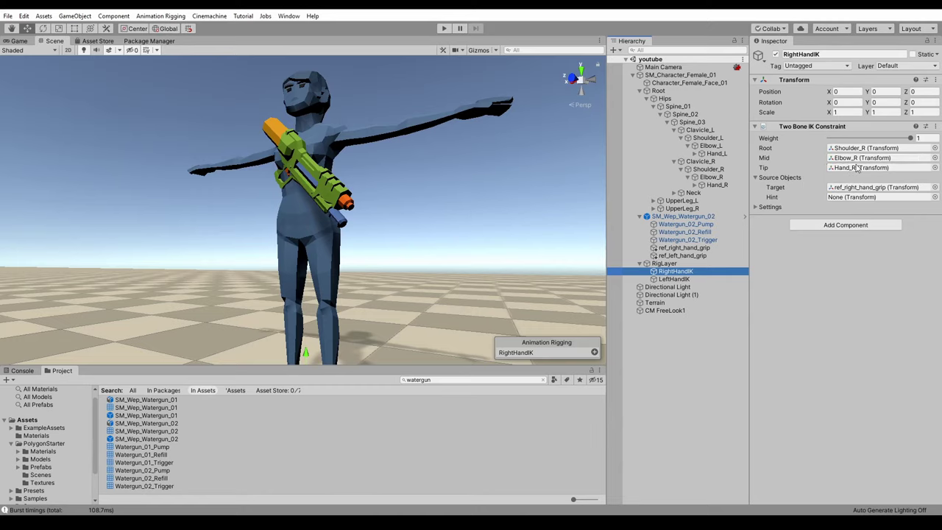
{"action": "key", "text": "w"}
{"action": "right_click_drag", "start_coordinate": [512, 237], "coordinate": [414, 273]}
{"action": "key", "text": "s"}
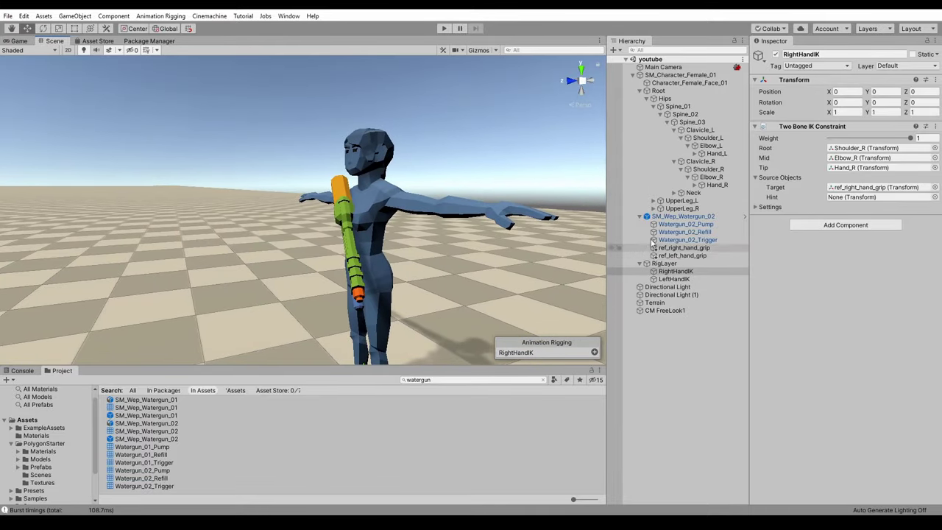
{"action": "left_click", "coordinate": [711, 146]}
{"action": "right_click", "coordinate": [710, 147]}
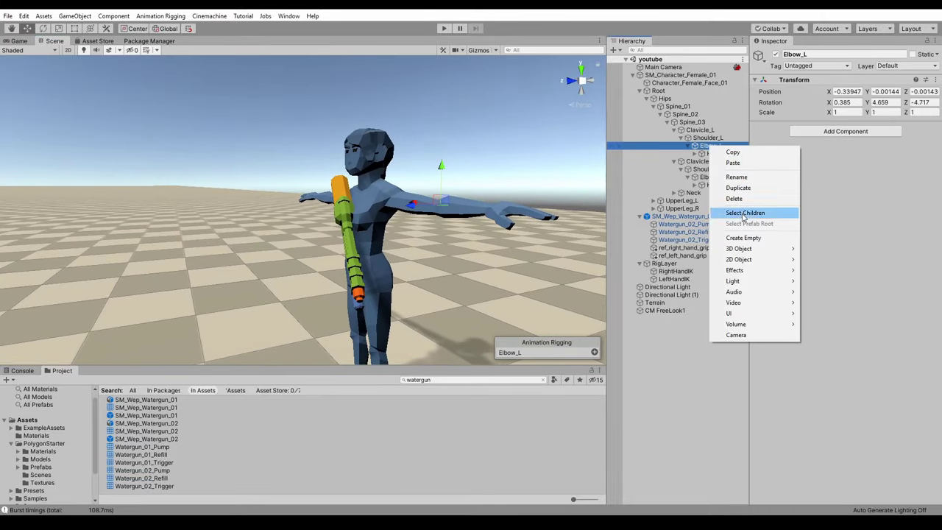
{"action": "left_click", "coordinate": [744, 238]}
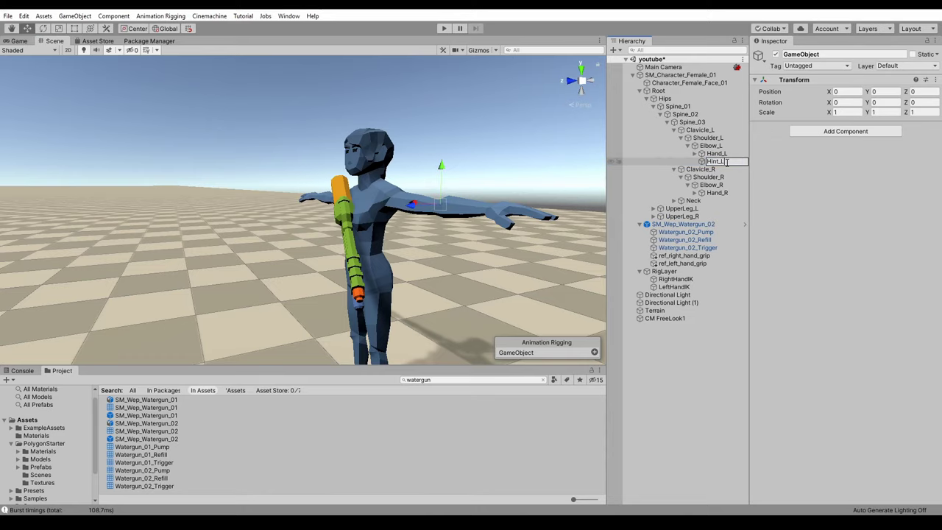
Move Hint_L behind the left elbow, to about X 0.026, Y 0, Z -0.364
{"action": "right_click_drag", "start_coordinate": [526, 206], "coordinate": [382, 209]}
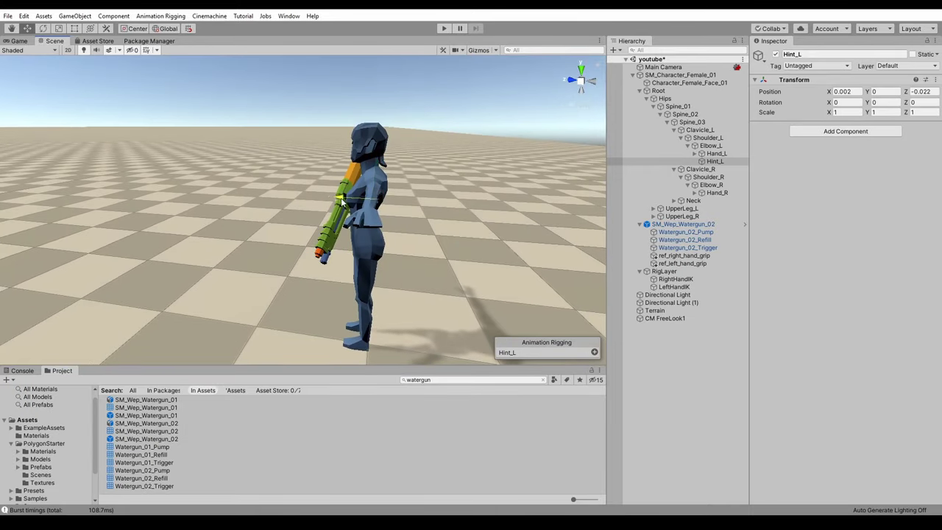
{"action": "left_click_drag", "start_coordinate": [382, 210], "coordinate": [389, 212]}
{"action": "right_click_drag", "start_coordinate": [389, 213], "coordinate": [246, 263]}
{"action": "key", "text": "w"}
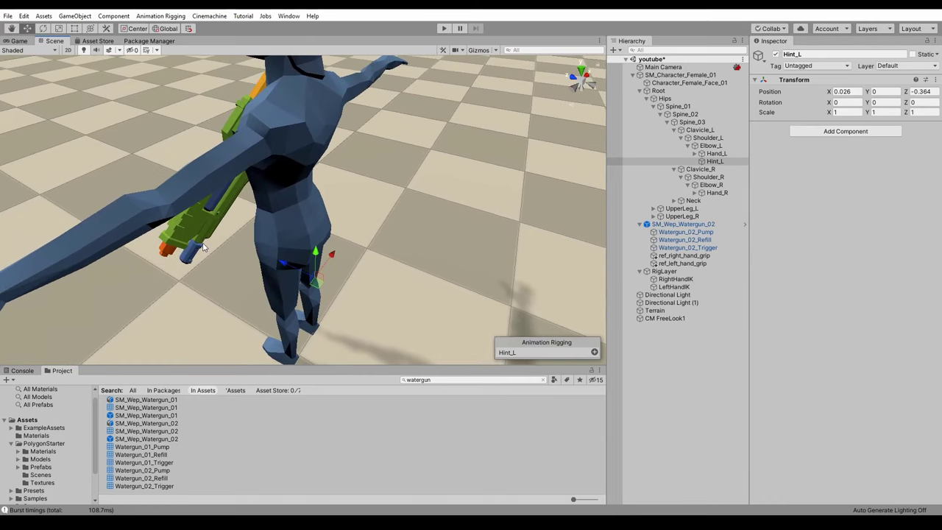
Add an empty child named Hint_R under Elbow_R and move it behind the elbow, to about X -0.026, Y 0, Z 0.356
{"action": "right_click_drag", "start_coordinate": [430, 193], "coordinate": [243, 133]}
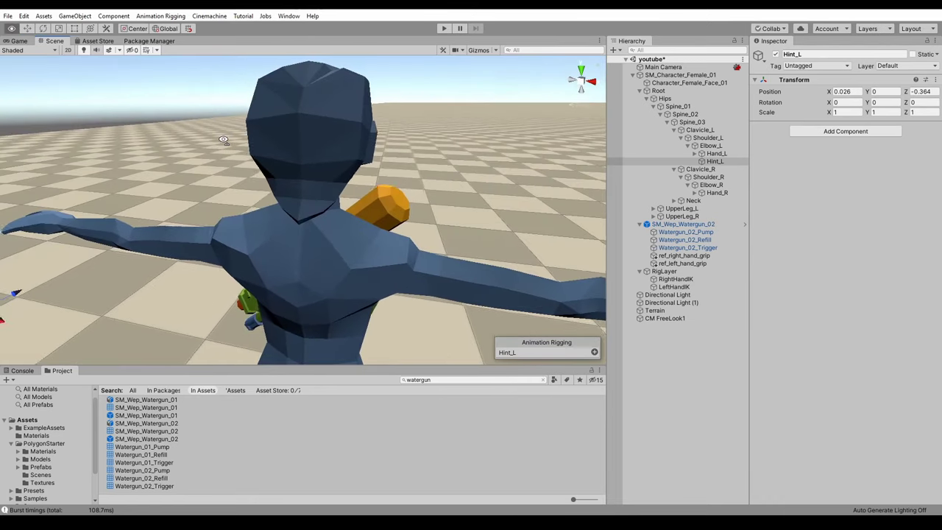
{"action": "right_click", "coordinate": [718, 188]}
{"action": "left_click", "coordinate": [750, 278]}
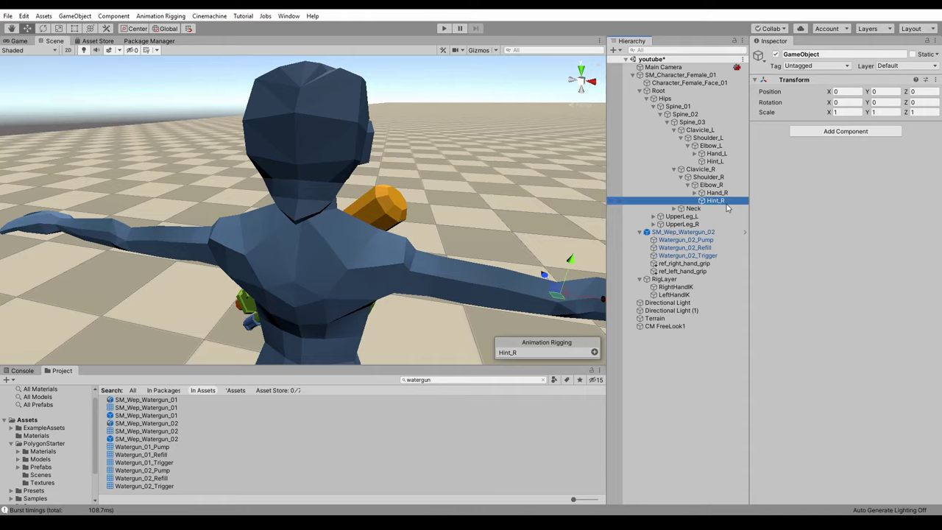
{"action": "right_click_drag", "start_coordinate": [473, 210], "coordinate": [247, 261]}
{"action": "left_click_drag", "start_coordinate": [185, 251], "coordinate": [559, 194], "text": "alt"}
Assign Hint_R as the Hint of RightHandIK and Hint_L as the Hint of LeftHandIK
{"action": "left_click", "coordinate": [675, 287]}
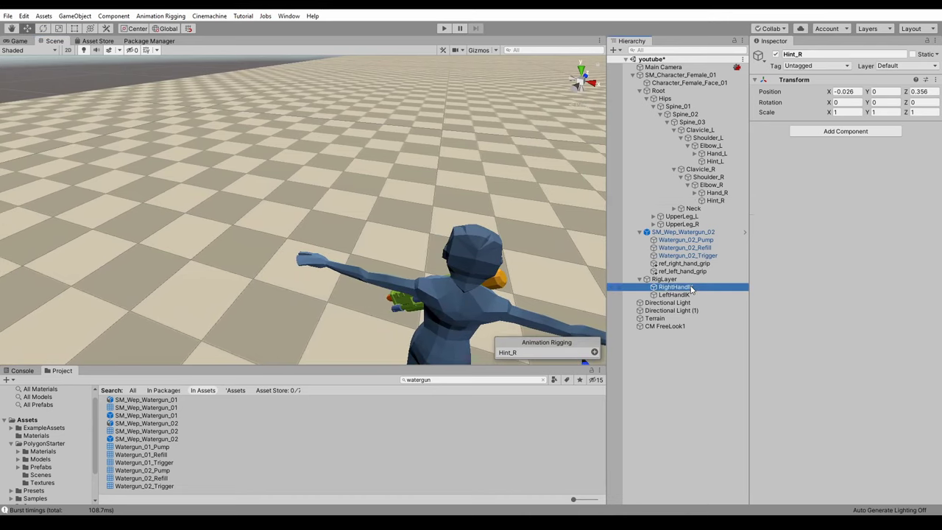
{"action": "left_click_drag", "start_coordinate": [719, 201], "coordinate": [845, 203]}
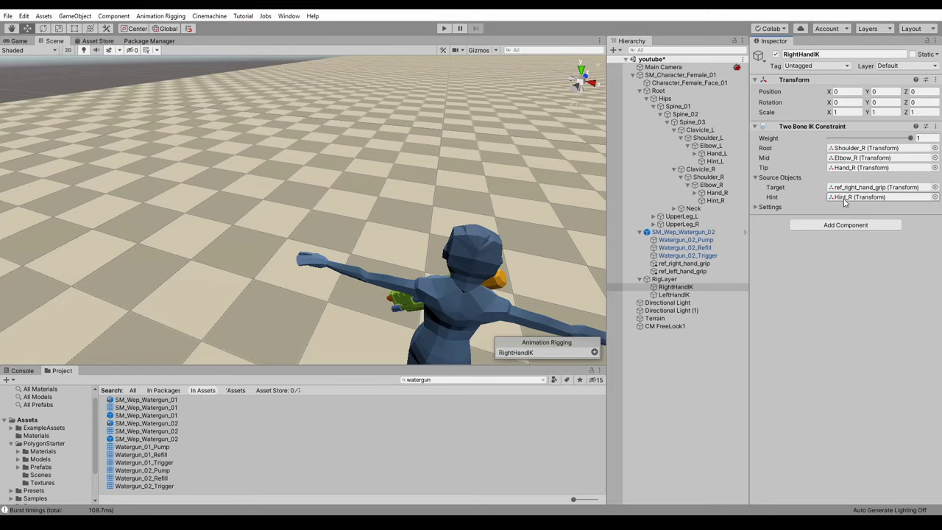
{"action": "left_click", "coordinate": [676, 295]}
{"action": "left_click_drag", "start_coordinate": [714, 161], "coordinate": [842, 200]}
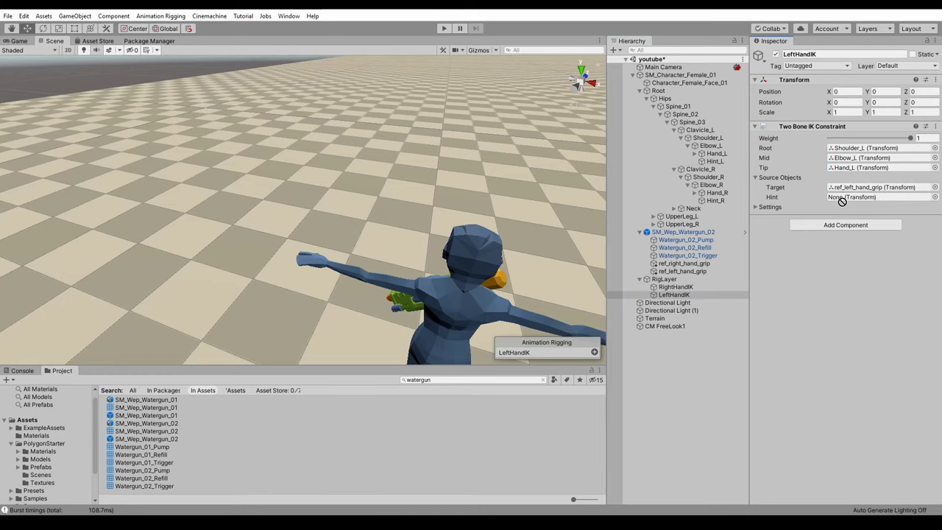
Run the scene, try rotating ref_left_hand_grip to about X -16.182, Y 9.278, Z -252.19, and stop the scene
{"action": "left_click", "coordinate": [445, 29]}
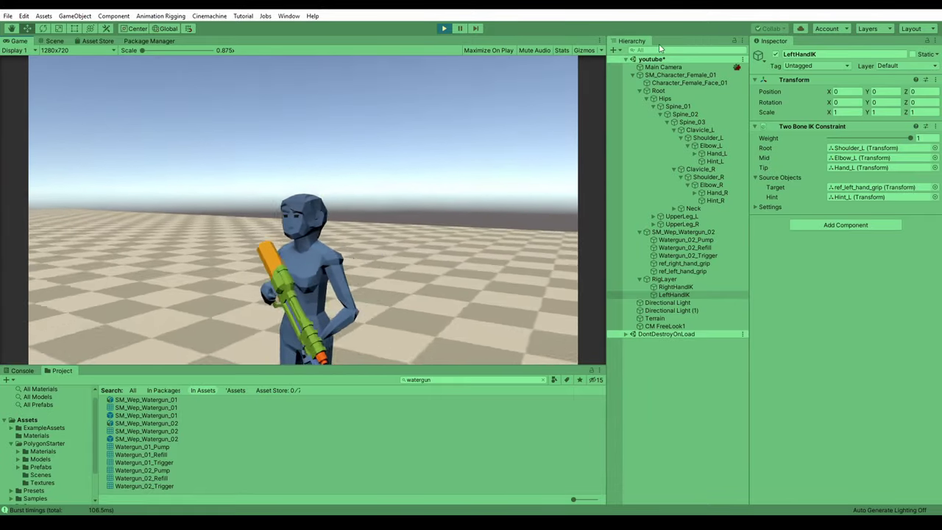
{"action": "left_click", "coordinate": [682, 271]}
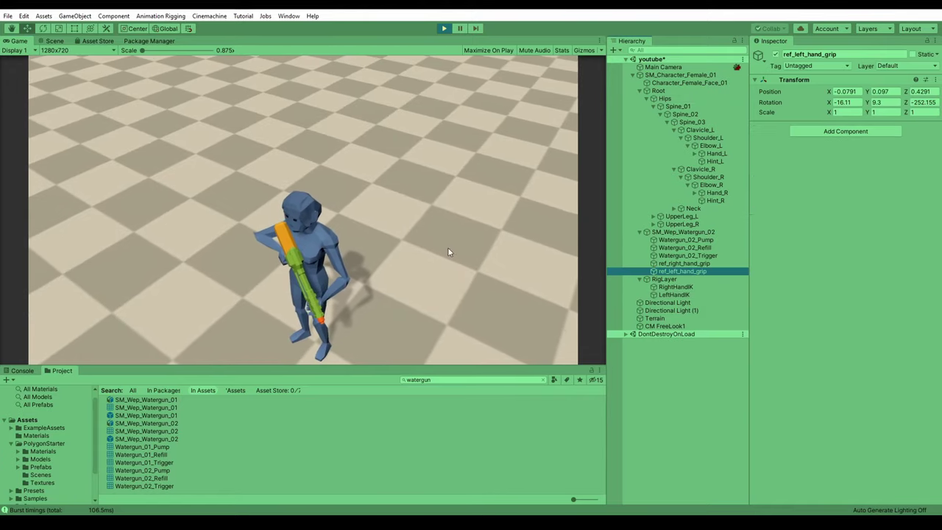
{"action": "left_click", "coordinate": [54, 41]}
{"action": "right_click_drag", "start_coordinate": [433, 235], "coordinate": [886, 205]}
{"action": "key", "text": "a"}
{"action": "key", "text": "e"}
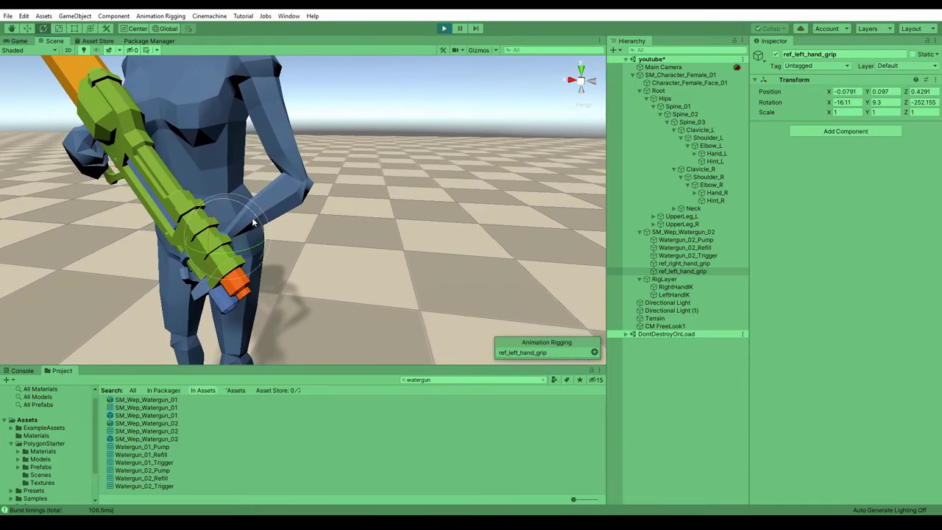
{"action": "left_click_drag", "start_coordinate": [252, 217], "coordinate": [287, 198]}
{"action": "right_click_drag", "start_coordinate": [336, 210], "coordinate": [410, 247]}
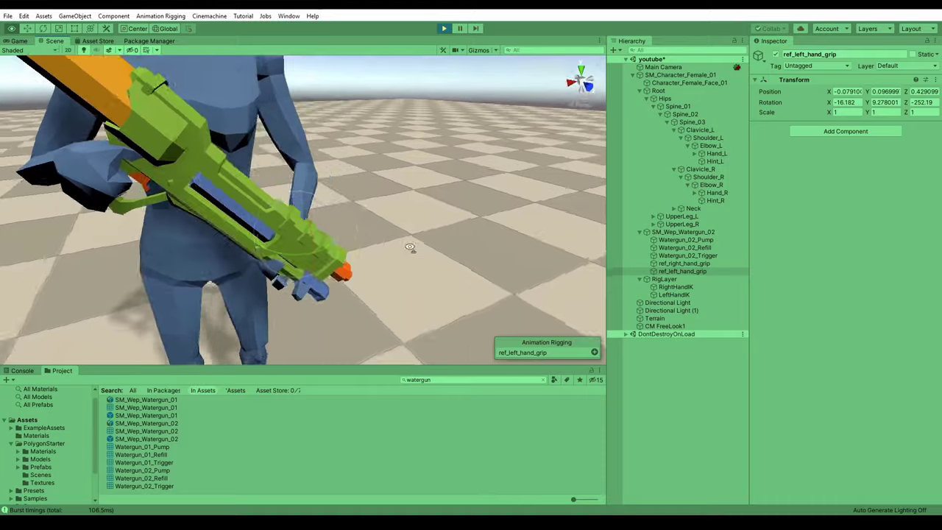
{"action": "left_click_drag", "start_coordinate": [409, 247], "coordinate": [341, 260], "text": "alt"}
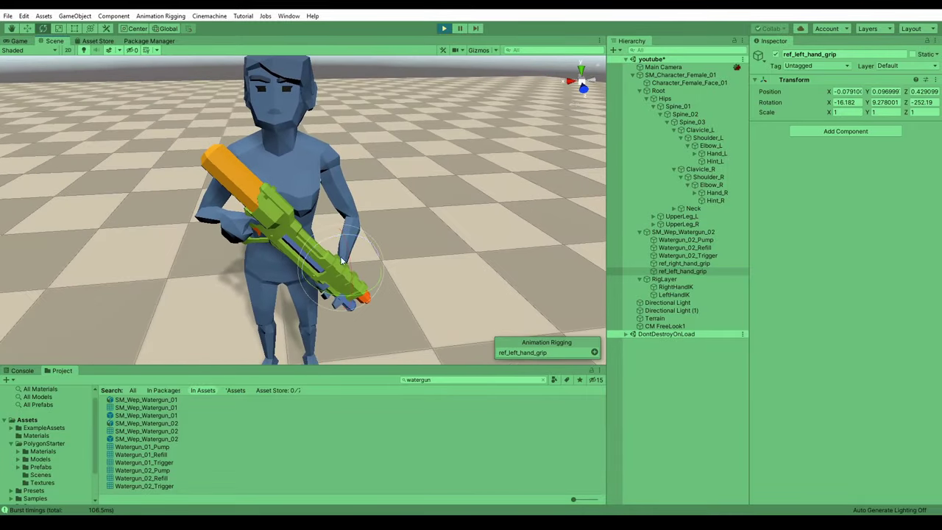
{"action": "left_click", "coordinate": [444, 29]}
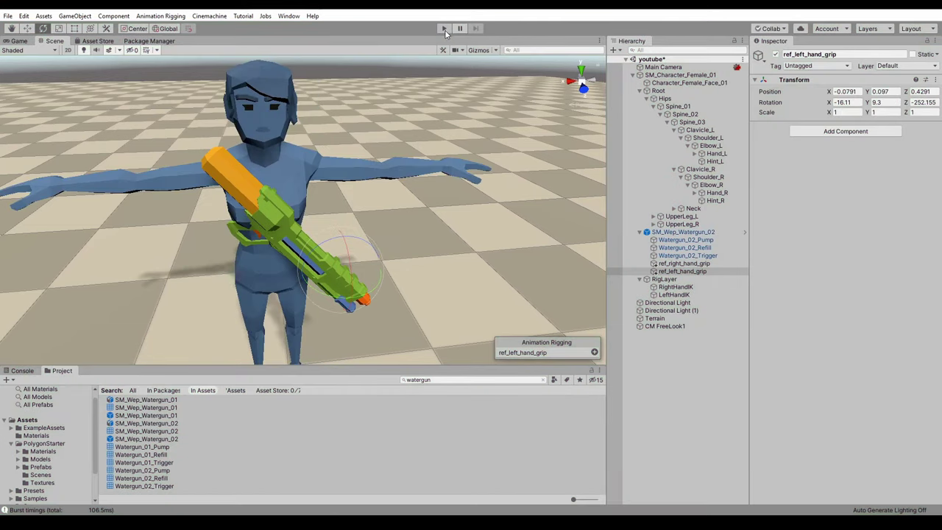
Run the scene again, move the character forward to check the gun pose, and stop it
{"action": "left_click_drag", "start_coordinate": [345, 199], "coordinate": [822, 213], "text": "alt"}
{"action": "left_click", "coordinate": [443, 29]}
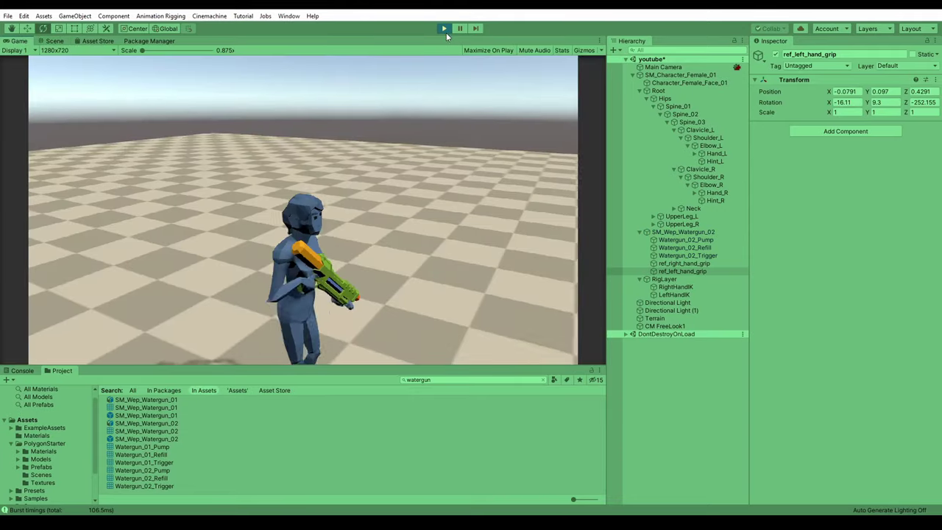
{"action": "key", "text": "w"}
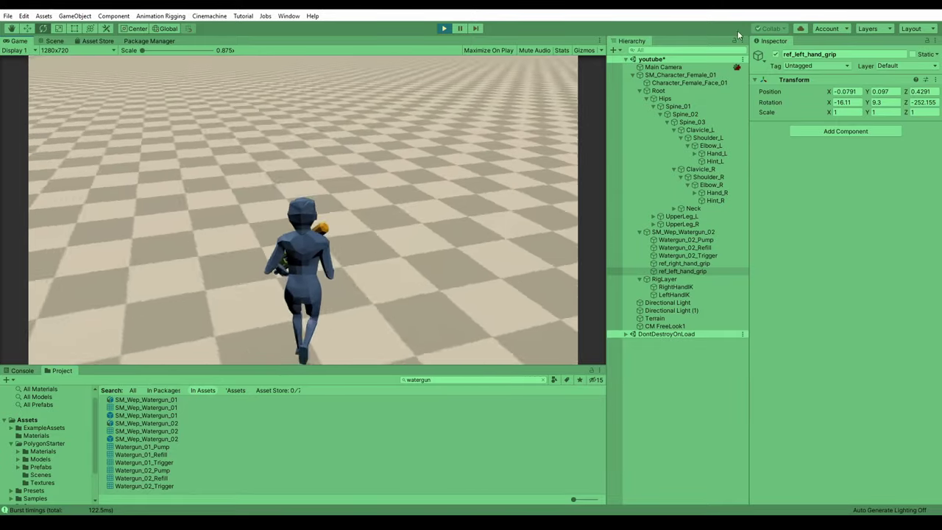
{"action": "key", "text": "ctrl+p"}
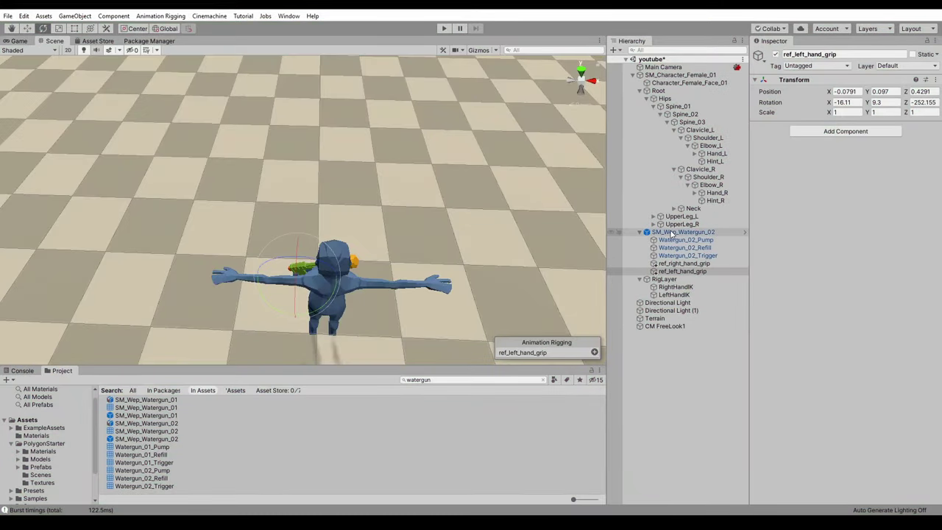
Parent SM_Wep_Watergun_02 to Clavicle_R and collapse the Shoulder_R branch
{"action": "left_click_drag", "start_coordinate": [666, 235], "coordinate": [677, 180]}
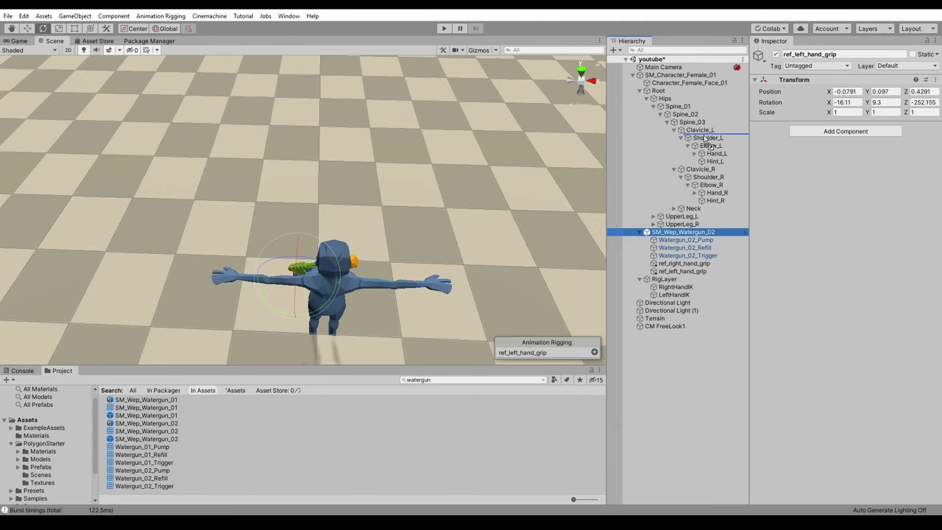
{"action": "left_click_drag", "start_coordinate": [707, 176], "coordinate": [688, 195]}
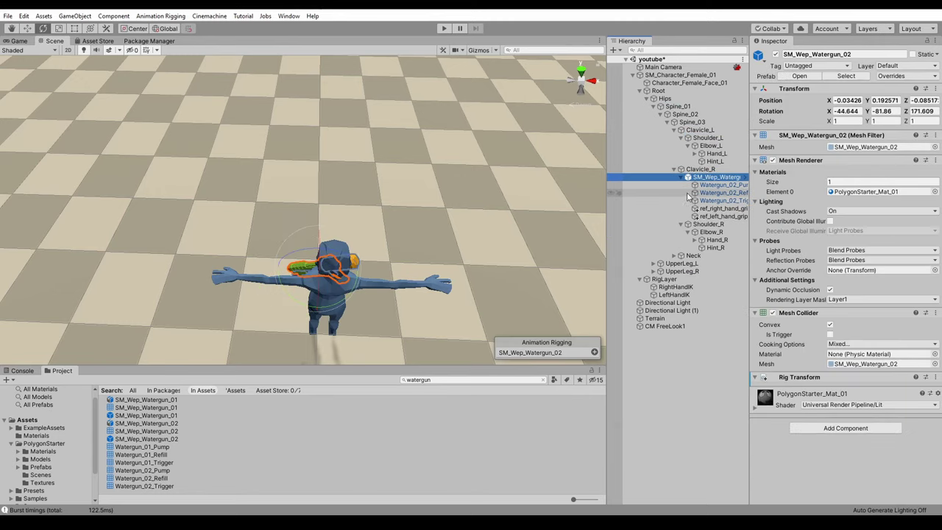
{"action": "left_click", "coordinate": [682, 223]}
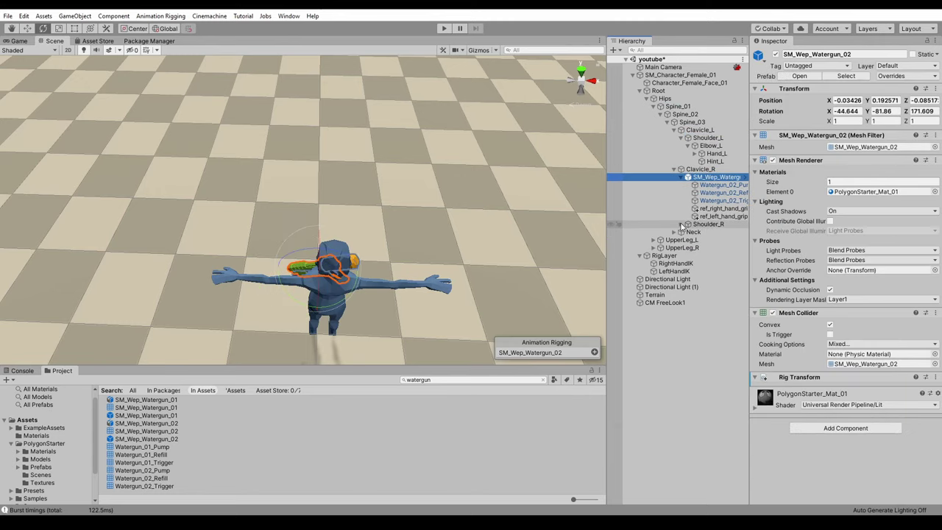
Run the scene and move SM_Wep_Watergun_02 to about X 0.091, Y 0.178, Z -0.192 to check that the hands follow
{"action": "left_click", "coordinate": [443, 28]}
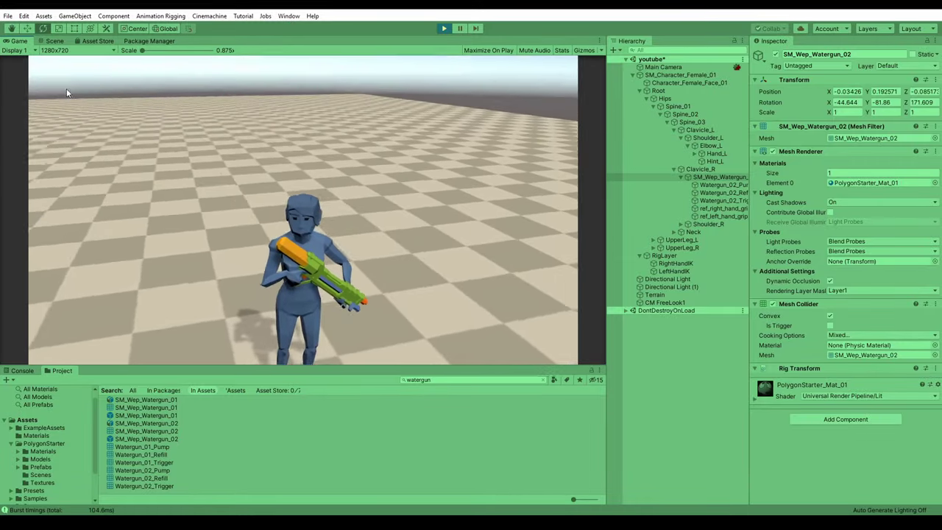
{"action": "key", "text": "ctrl+1"}
{"action": "right_click_drag", "start_coordinate": [197, 171], "coordinate": [660, 159]}
{"action": "key", "text": "w"}
{"action": "left_click", "coordinate": [695, 169]}
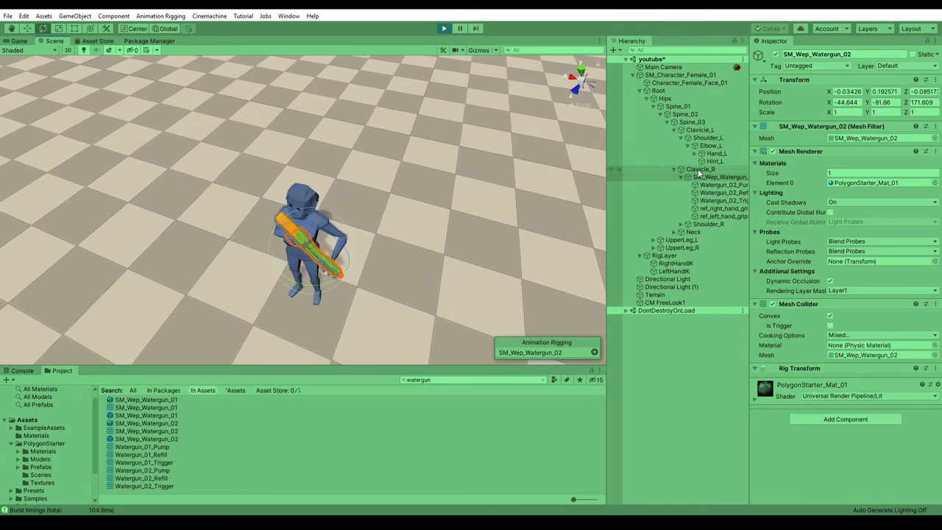
{"action": "left_click", "coordinate": [700, 177]}
{"action": "key", "text": "w"}
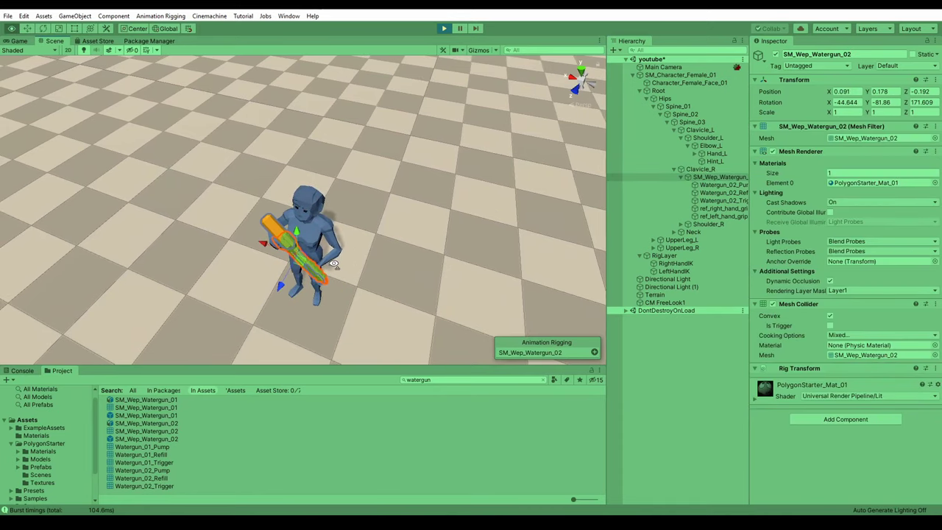
{"action": "right_click_drag", "start_coordinate": [333, 264], "coordinate": [407, 197]}
{"action": "key", "text": "s"}
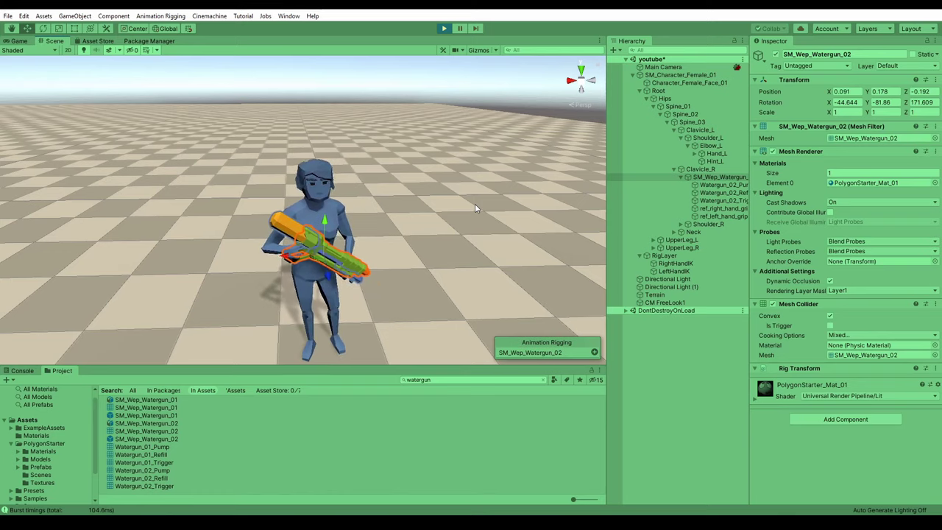
Inspect LeftHandIK's constraint and try lowering the RigLayer's rig Weight to about 0.723
{"action": "left_click", "coordinate": [687, 91]}
{"action": "left_click", "coordinate": [674, 255]}
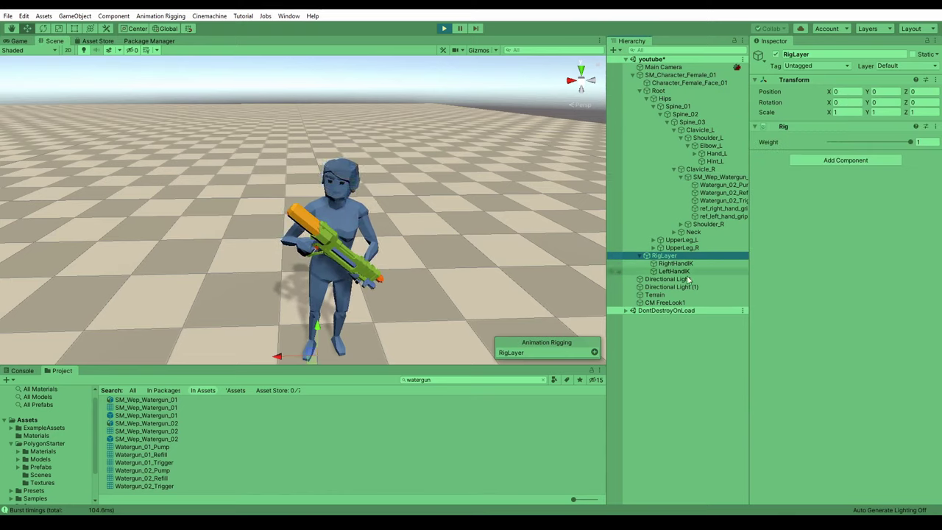
{"action": "left_click", "coordinate": [688, 263]}
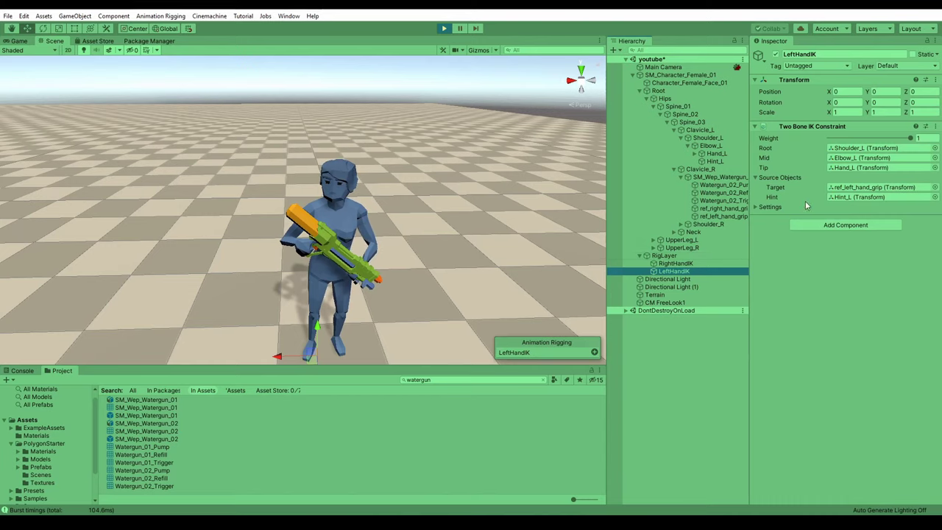
{"action": "left_click", "coordinate": [707, 255]}
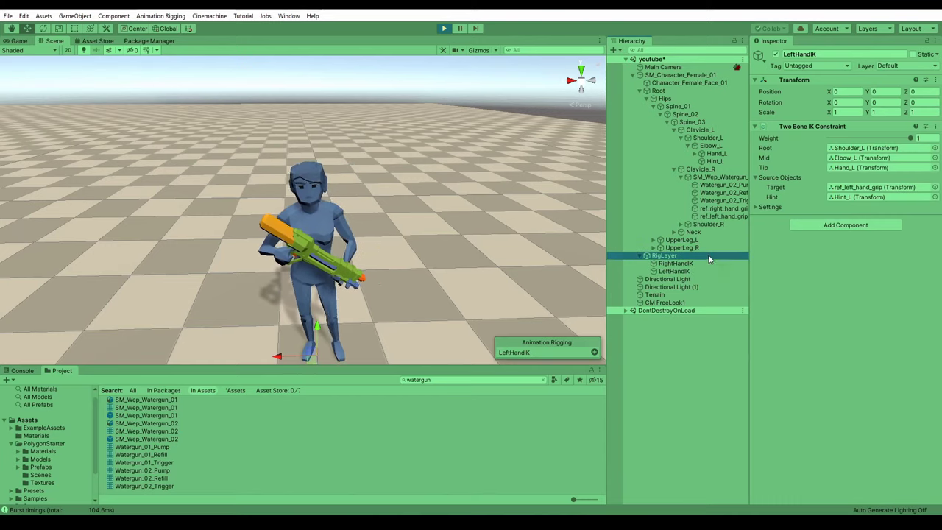
{"action": "mouse_move", "coordinate": [907, 142]}
{"action": "left_mouse_down"}
{"action": "mouse_move", "coordinate": [829, 145]}
{"action": "mouse_move", "coordinate": [910, 153]}
{"action": "left_mouse_up"}
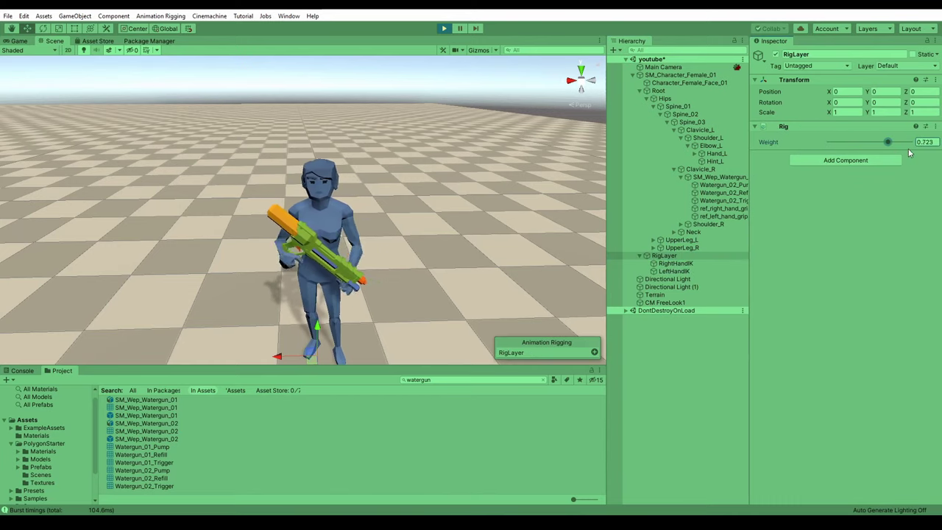
Review RightHandIK's Two Bone IK Constraint and move the character forward in the Game view
{"action": "left_click", "coordinate": [676, 263]}
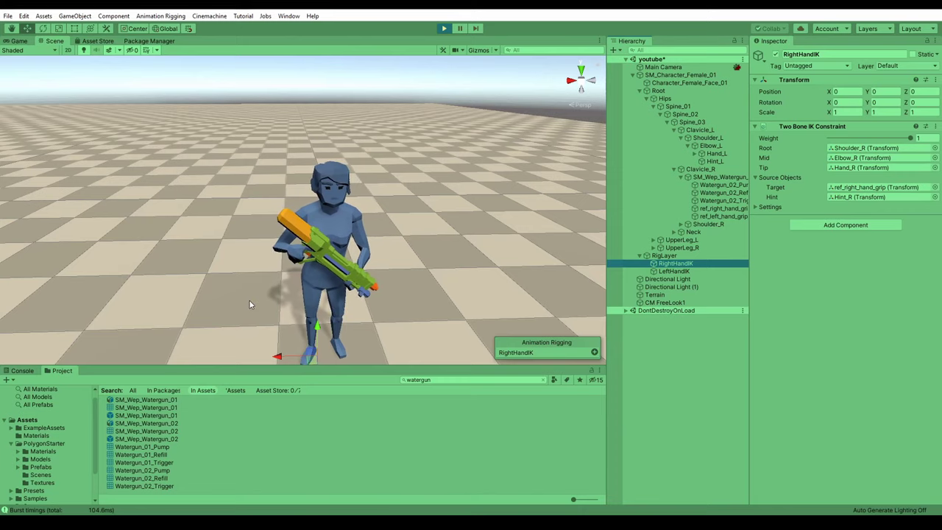
{"action": "left_click", "coordinate": [19, 40]}
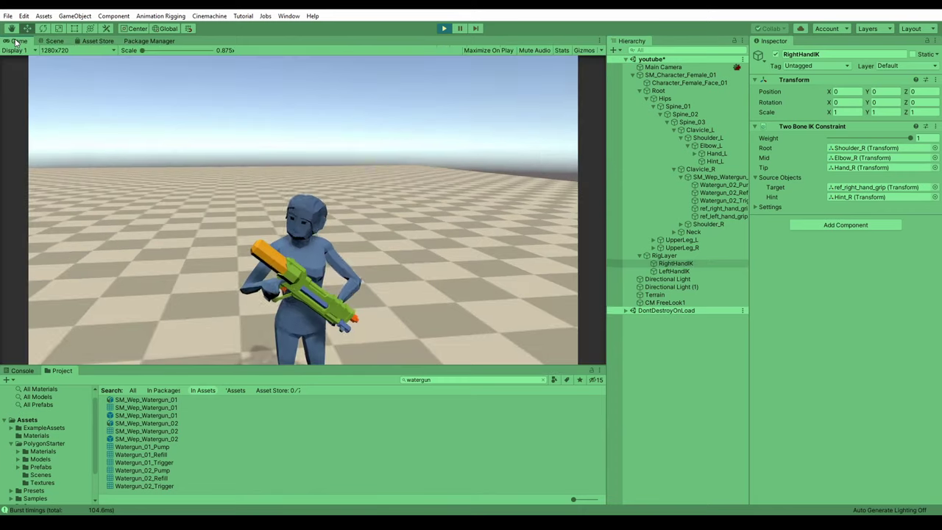
{"action": "key", "text": "w"}
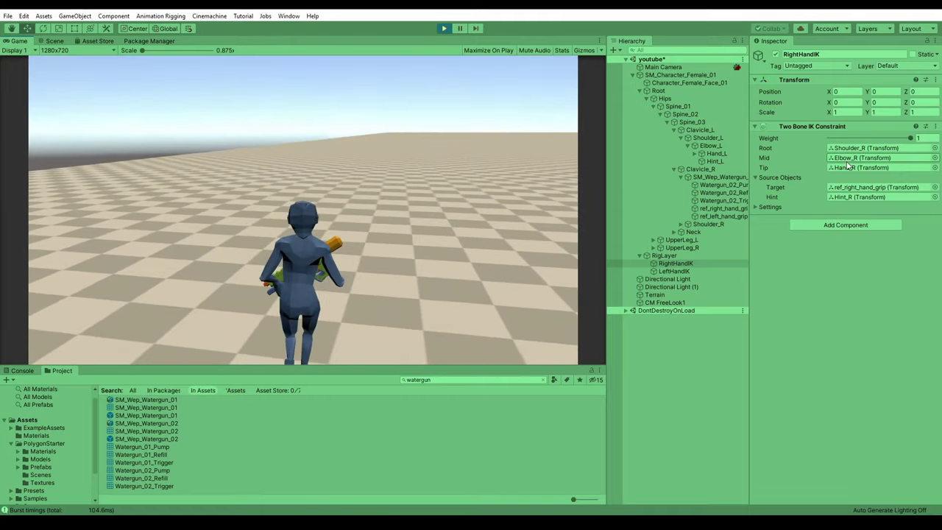